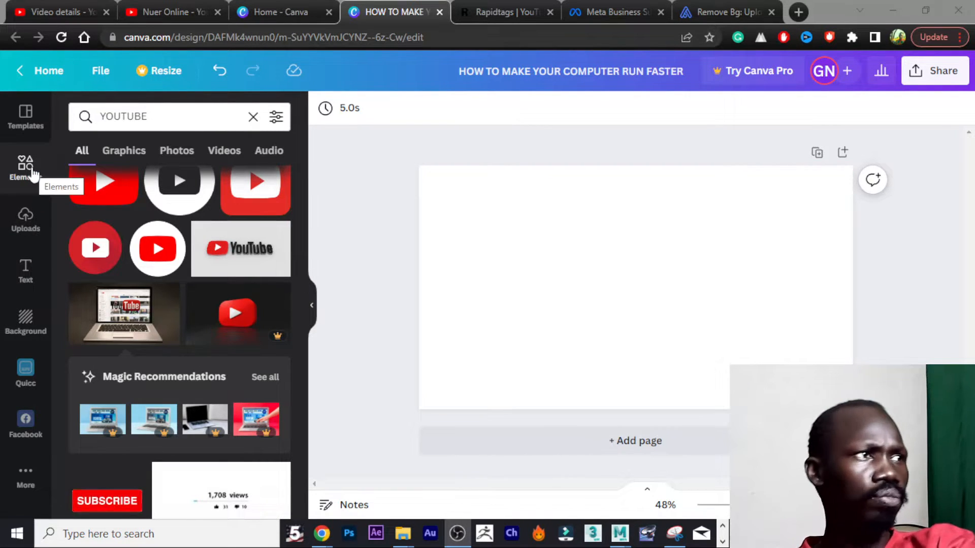
{"action": "left_click", "coordinate": [161, 119]}
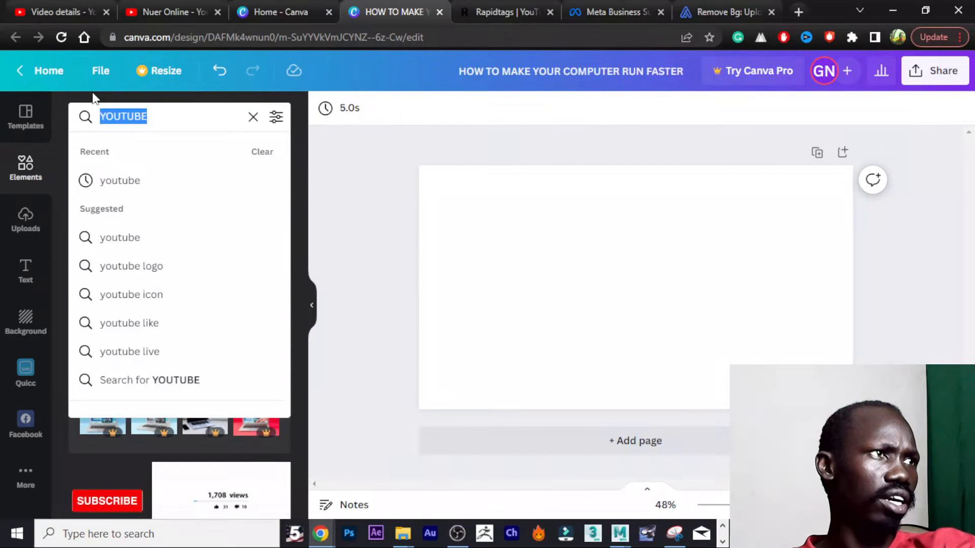
{"action": "left_click", "coordinate": [48, 70]}
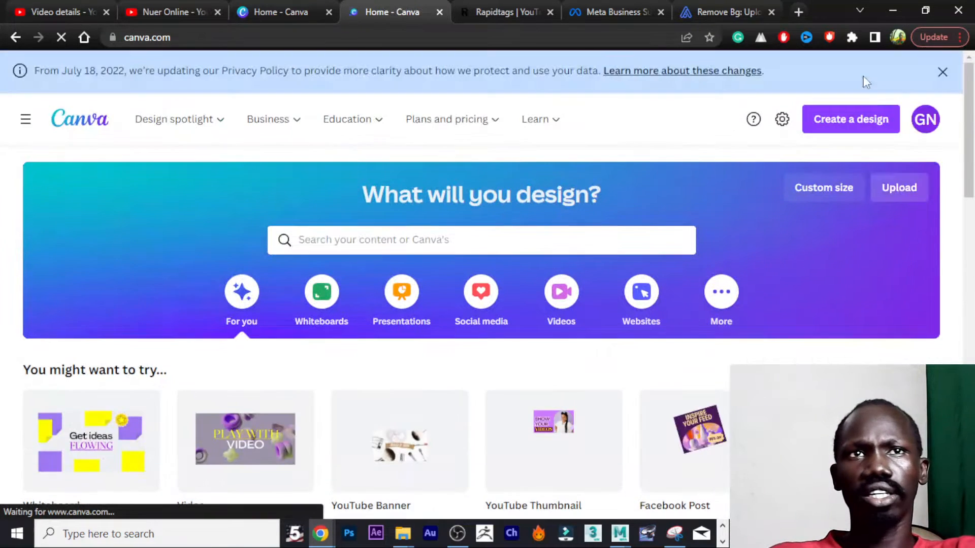
{"action": "left_click", "coordinate": [16, 37]}
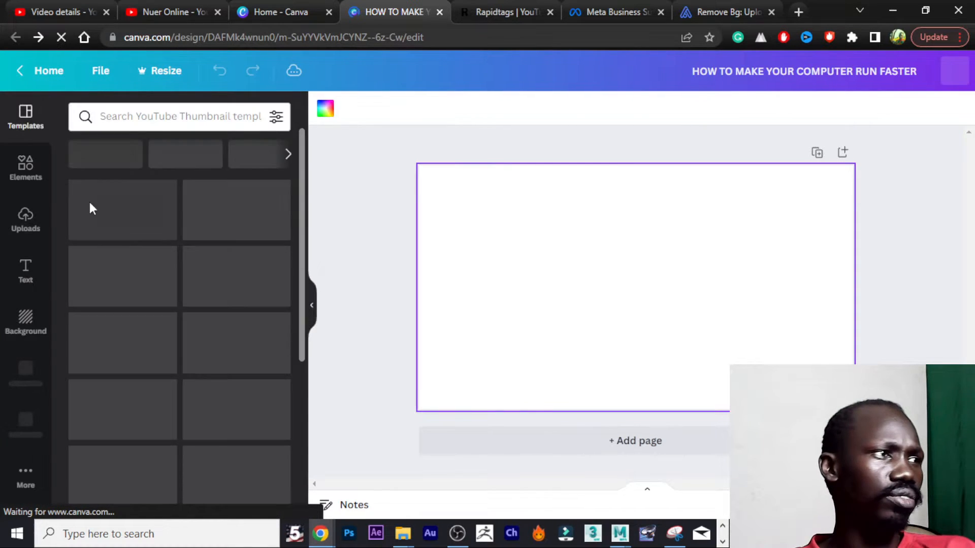
Step: Add a heading reading "HOW TO MONETIZE YOUTUBE VIDEOS" and move it toward the left side of the page
{"action": "left_click", "coordinate": [26, 274]}
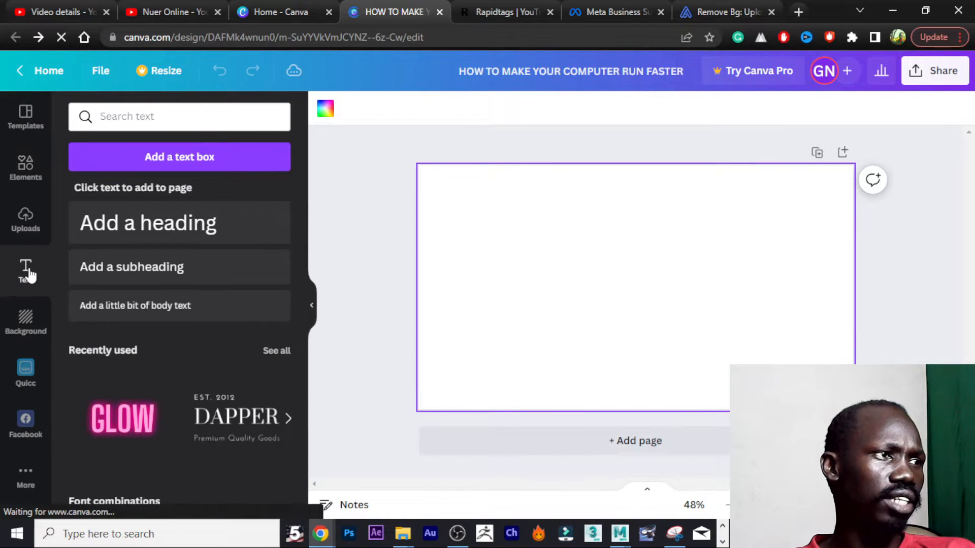
{"action": "left_click", "coordinate": [145, 235]}
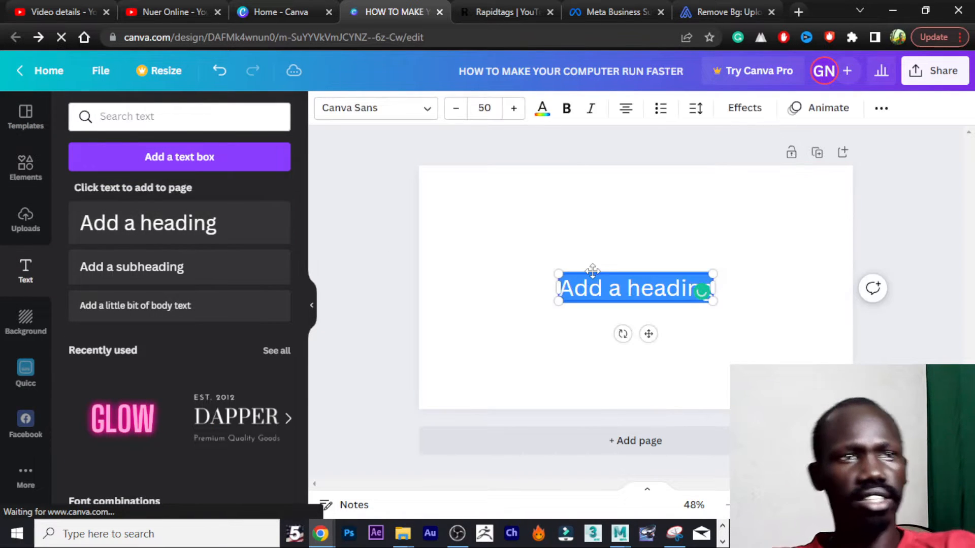
{"action": "type", "text": "H"}
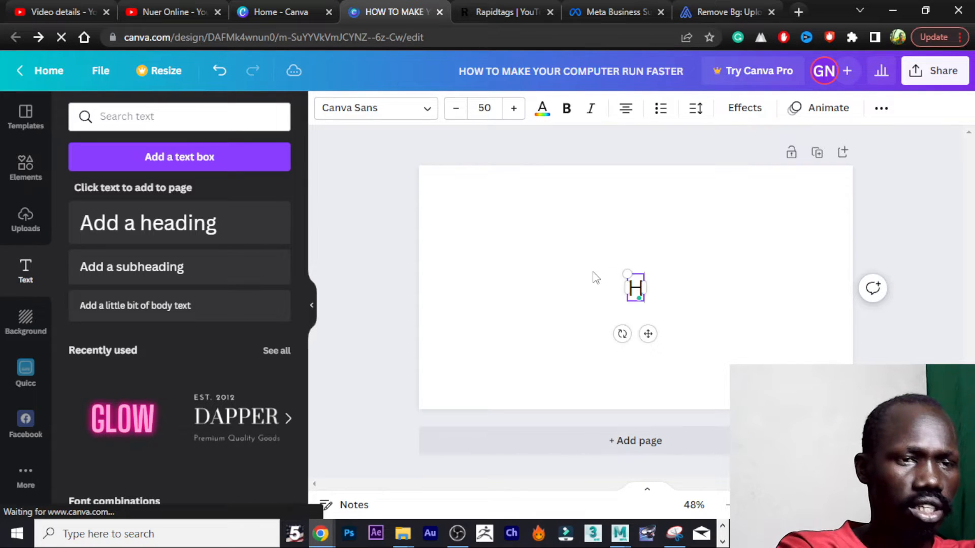
{"action": "type", "text": "OW TO"}
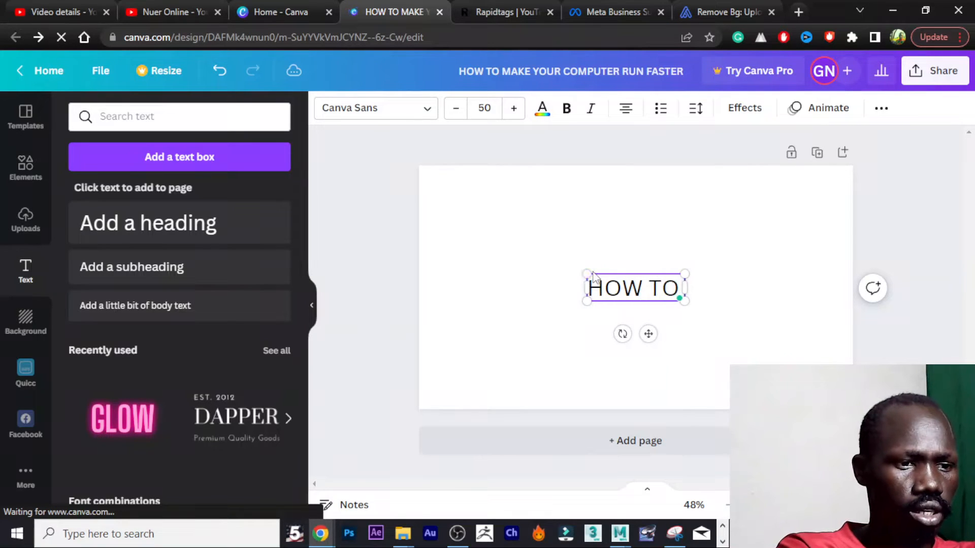
{"action": "type", "text": " MONETIZE"}
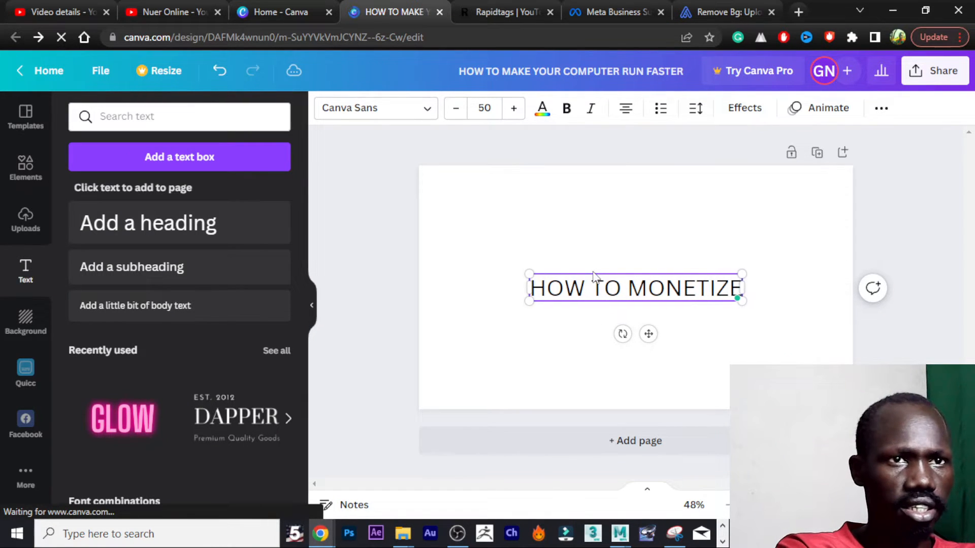
{"action": "type", "text": " YOUTU"}
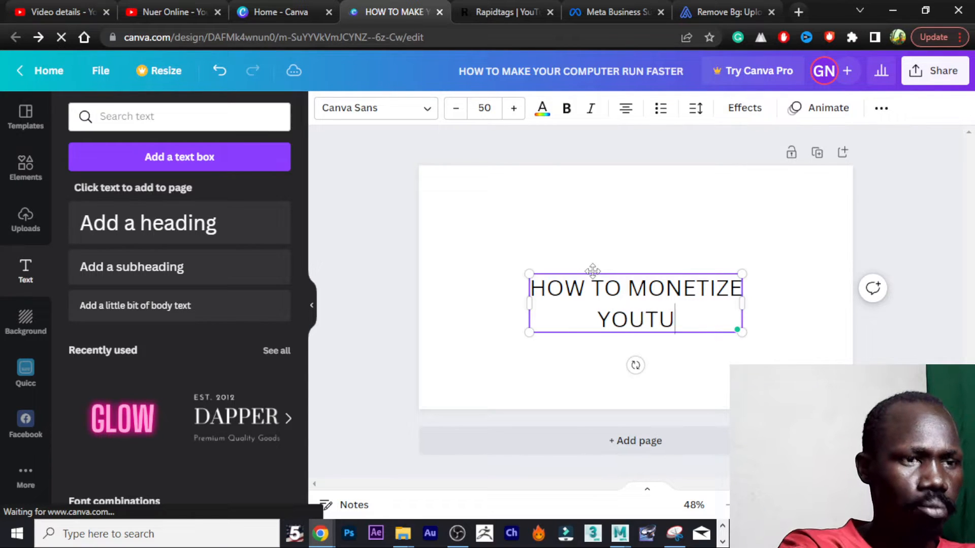
{"action": "type", "text": "BE VIDEOS"}
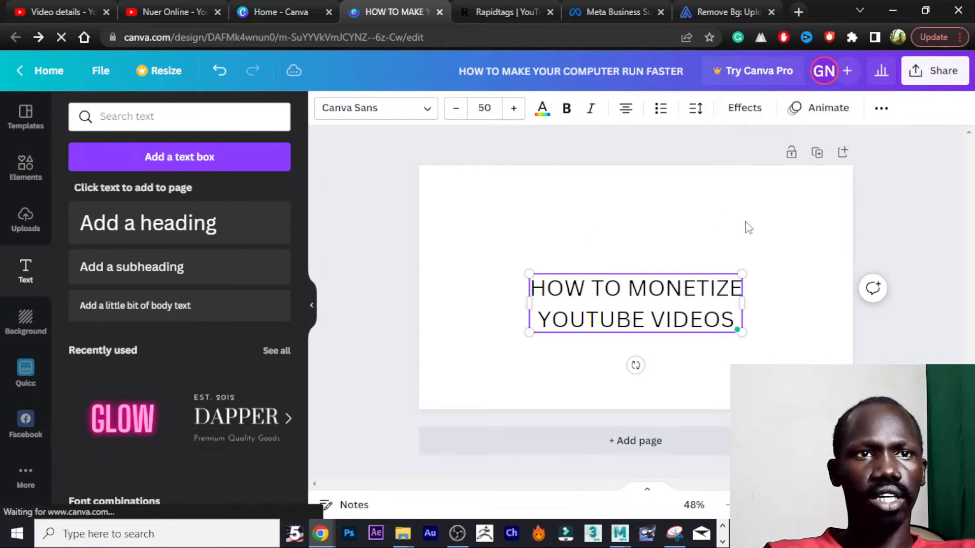
{"action": "left_click", "coordinate": [721, 274]}
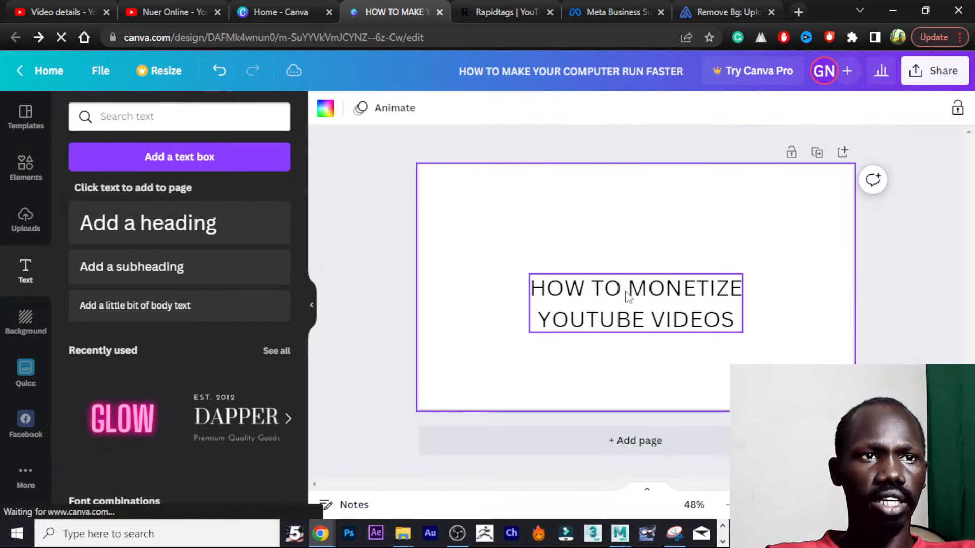
{"action": "left_click_drag", "start_coordinate": [626, 291], "coordinate": [545, 299]}
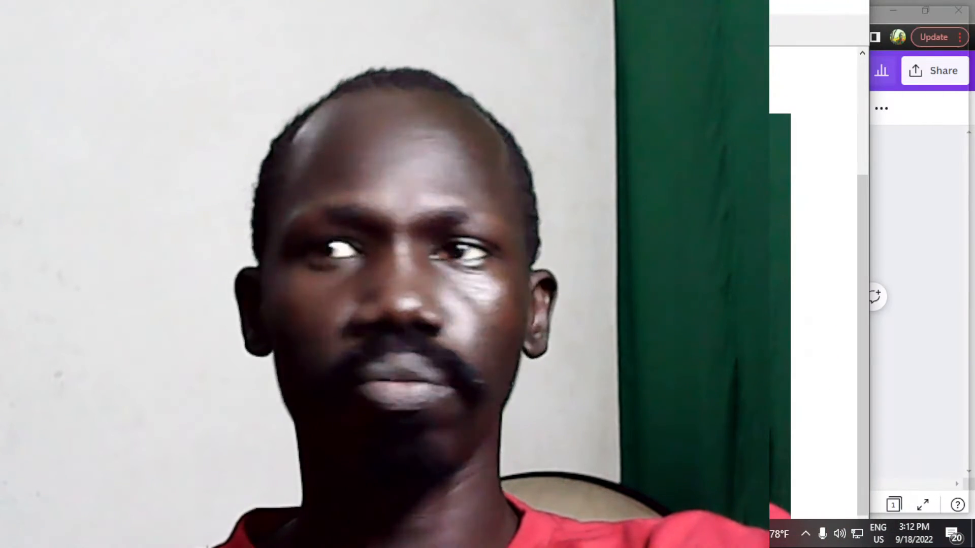
Step: Switch to the Snipping Tool and reposition and widen its window to show more of the captured portrait
{"action": "left_click_drag", "start_coordinate": [609, 1], "coordinate": [613, 28]}
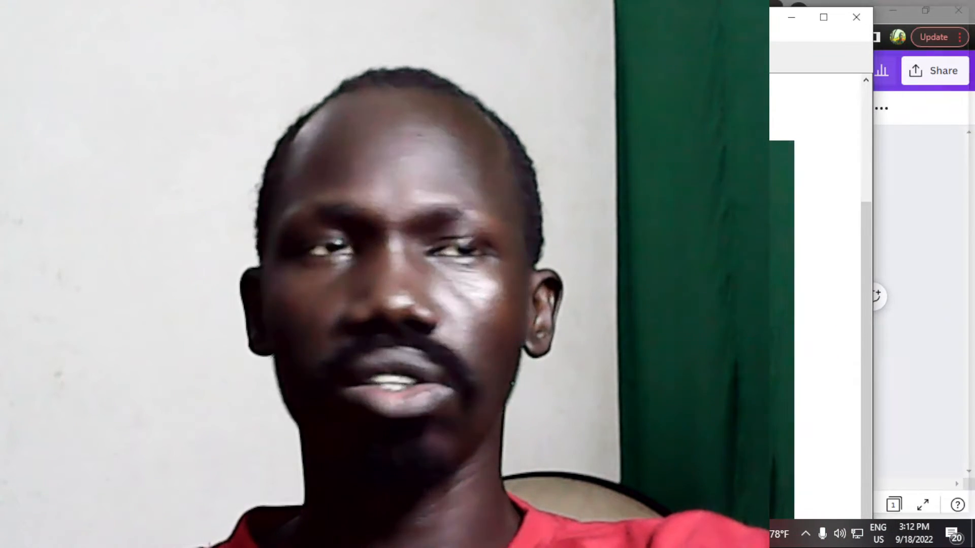
{"action": "left_click_drag", "start_coordinate": [872, 6], "coordinate": [751, 122]}
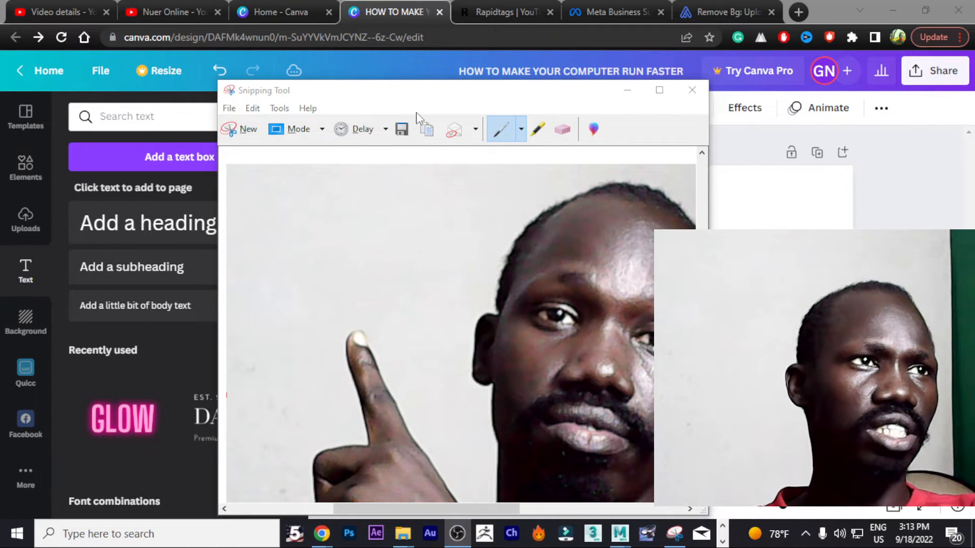
{"action": "left_click_drag", "start_coordinate": [425, 96], "coordinate": [326, 71]}
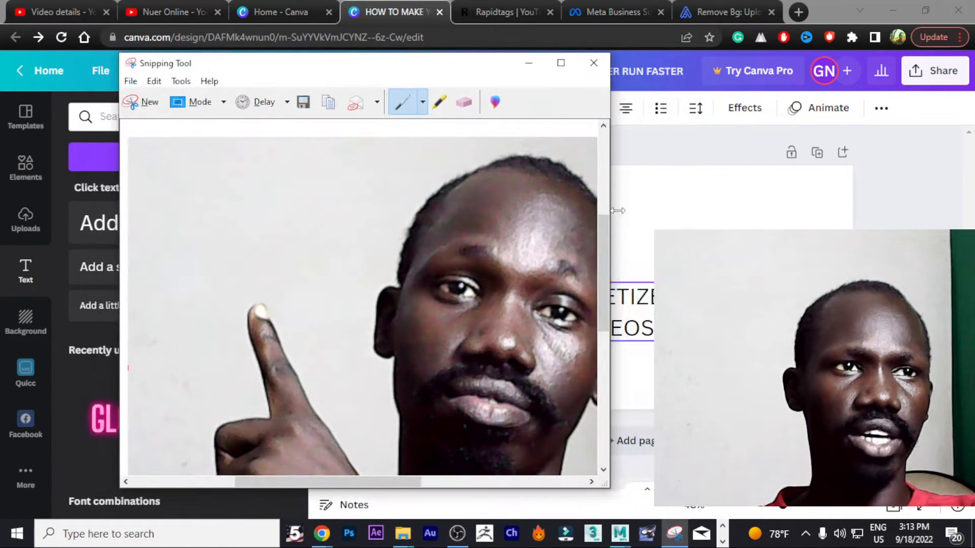
{"action": "left_click_drag", "start_coordinate": [610, 213], "coordinate": [829, 214]}
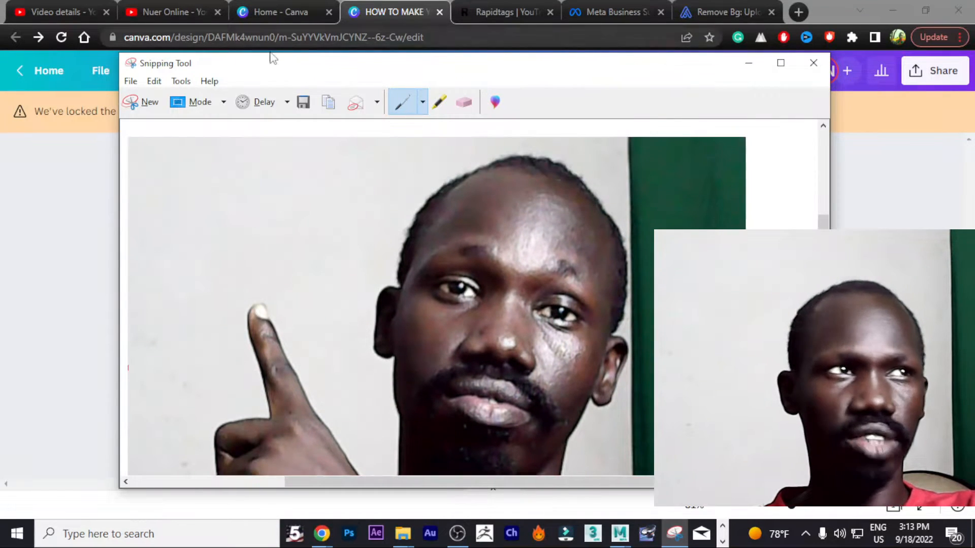
{"action": "left_click_drag", "start_coordinate": [376, 72], "coordinate": [415, 81]}
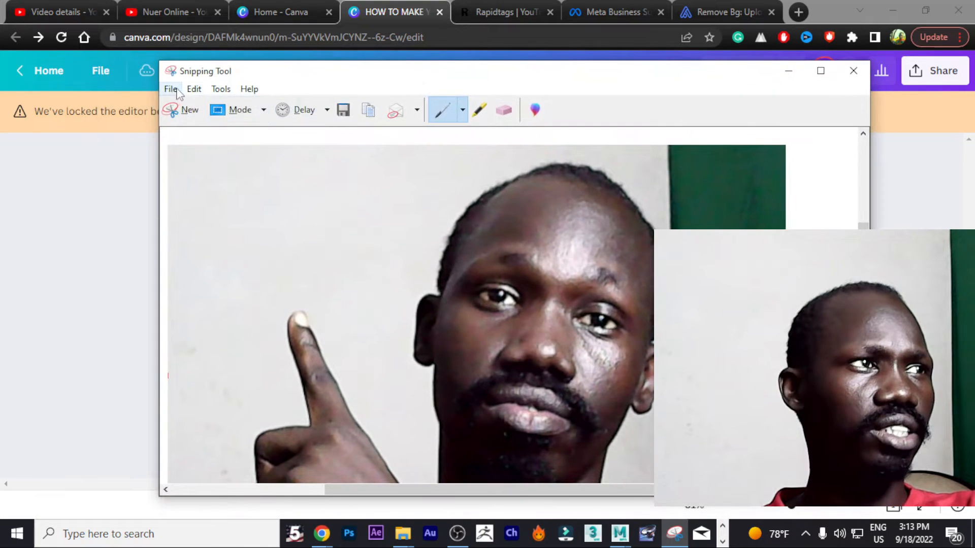
Step: Copy the captured portrait to the clipboard
{"action": "left_click", "coordinate": [197, 94]}
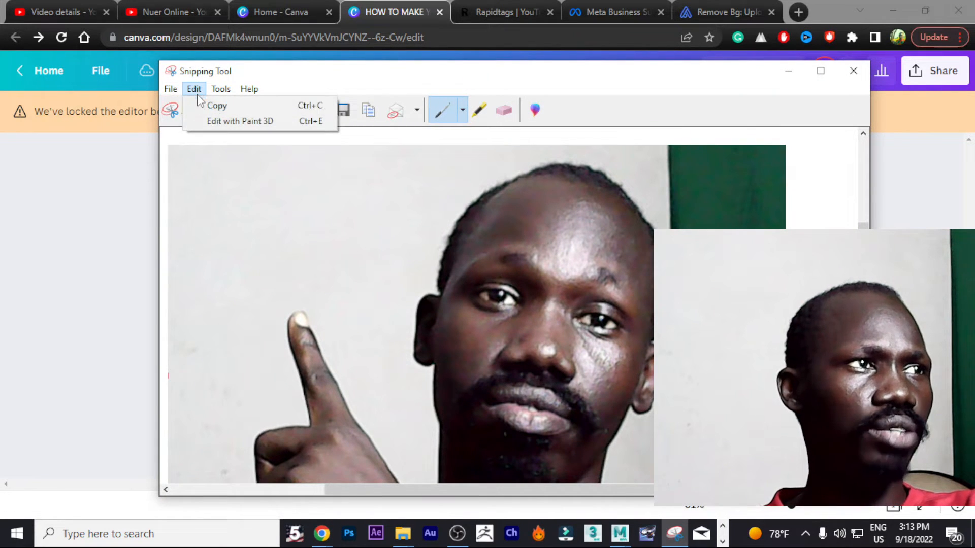
{"action": "left_click", "coordinate": [225, 105]}
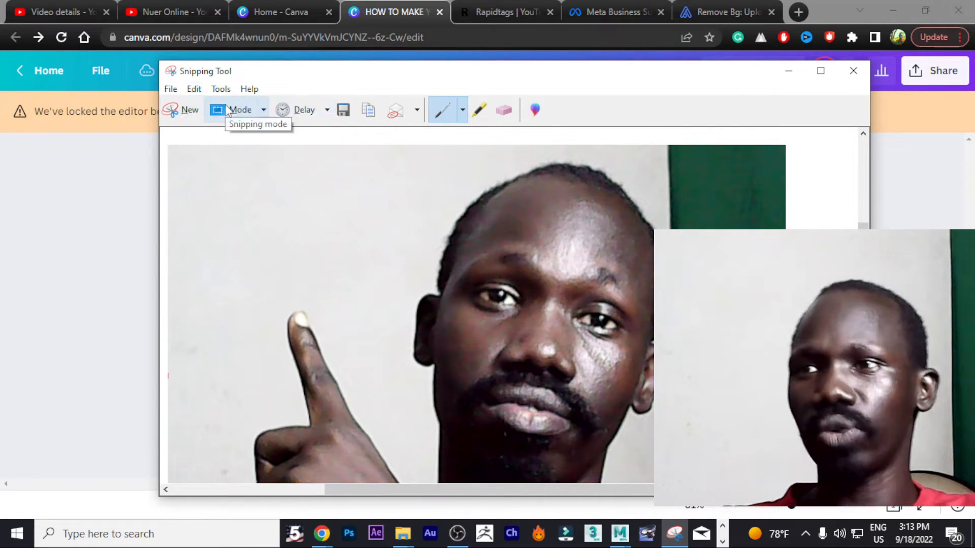
{"action": "left_click", "coordinate": [200, 90]}
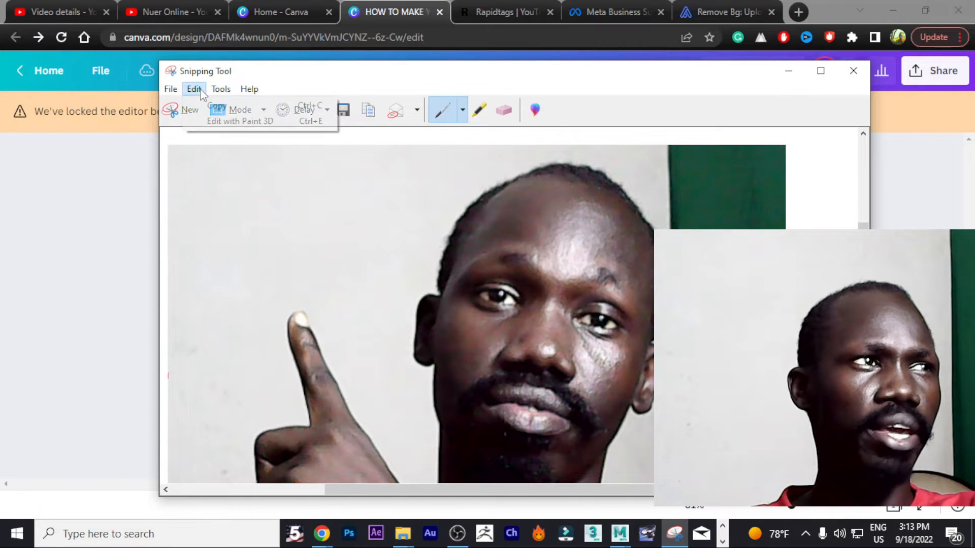
{"action": "left_click", "coordinate": [226, 105]}
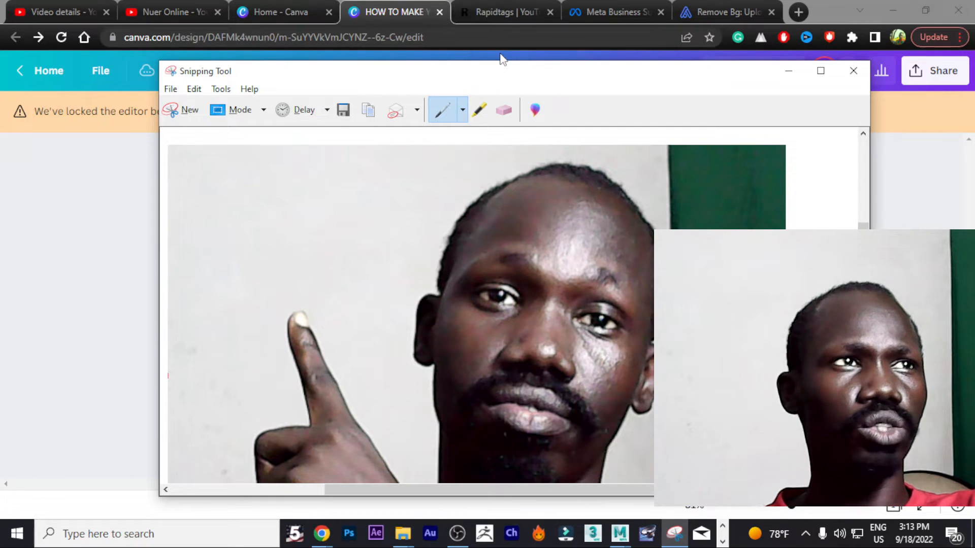
Step: Switch to removal.ai in the browser and reload its upload page for a new image
{"action": "left_click", "coordinate": [717, 6]}
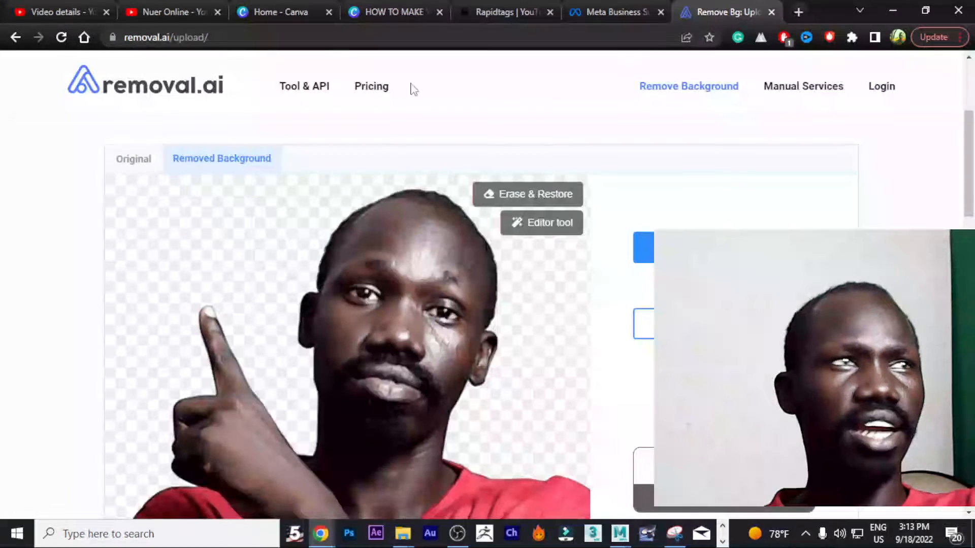
{"action": "left_click", "coordinate": [237, 40]}
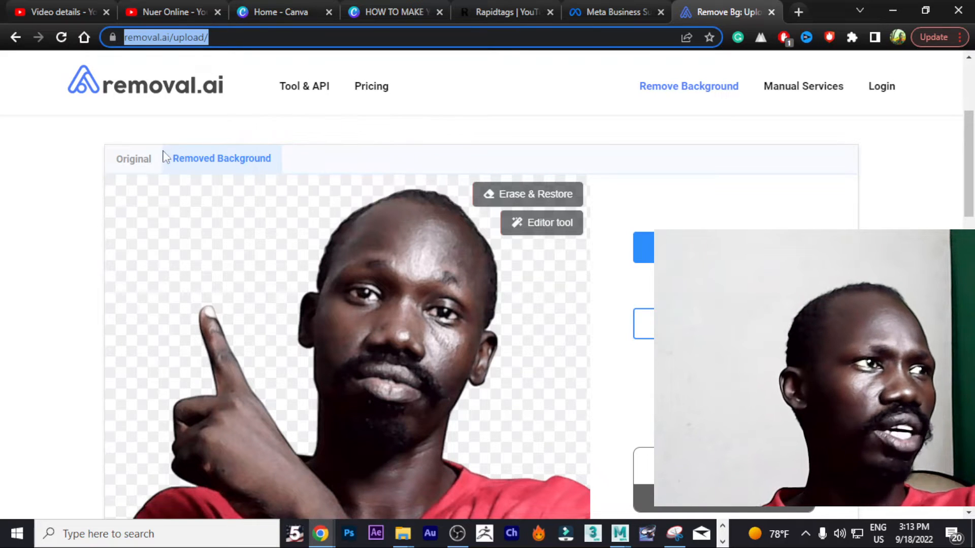
{"action": "key", "text": "Return"}
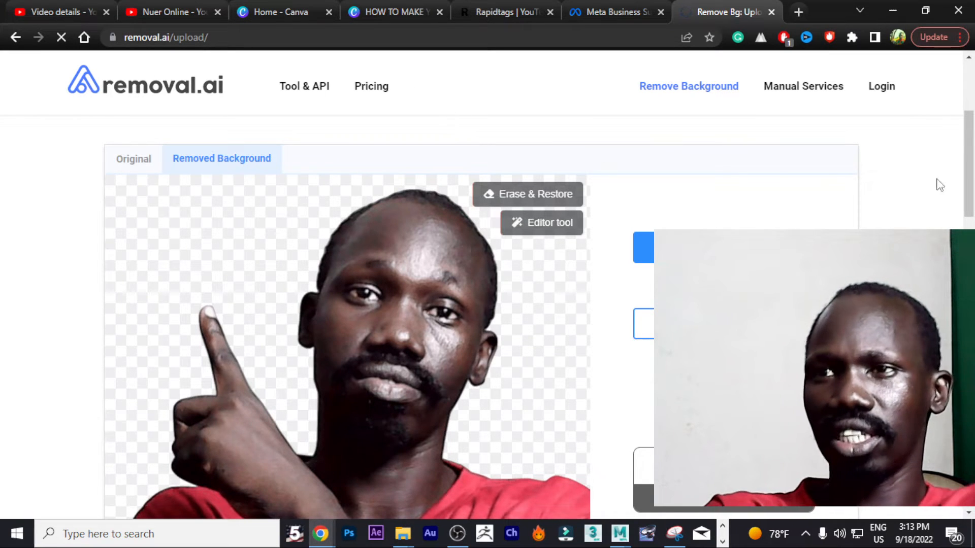
{"action": "left_click", "coordinate": [274, 35]}
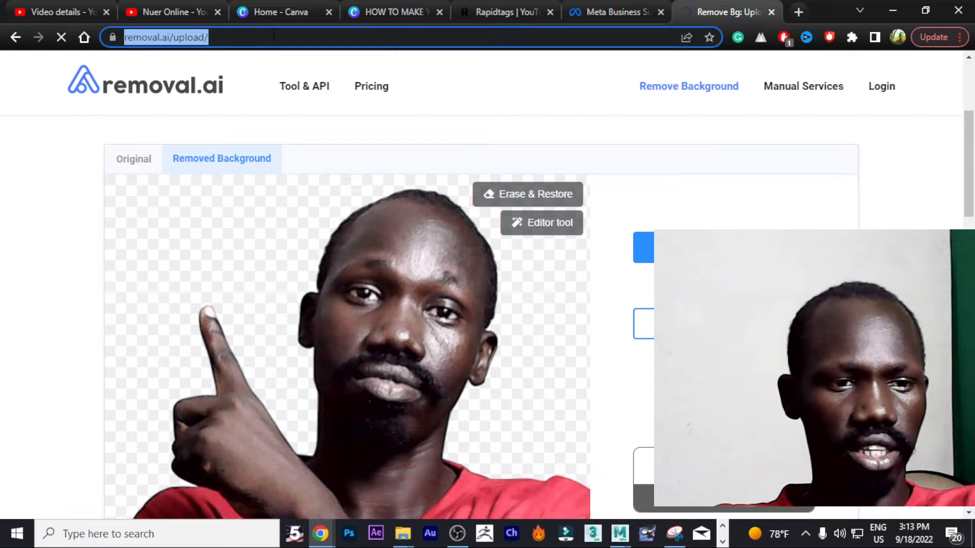
{"action": "key", "text": "Return"}
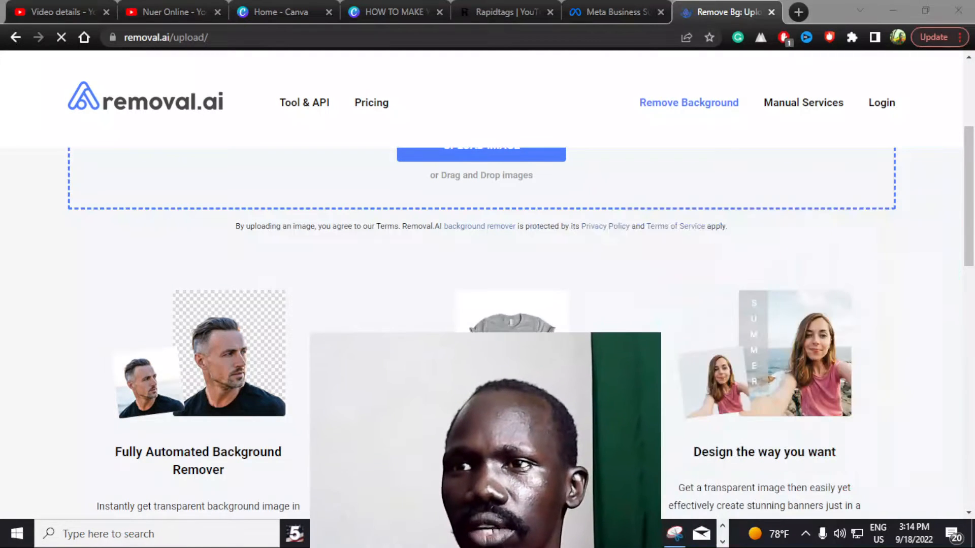
{"action": "scroll", "coordinate": [548, 281], "scroll_direction": "up", "scroll_amount": 4}
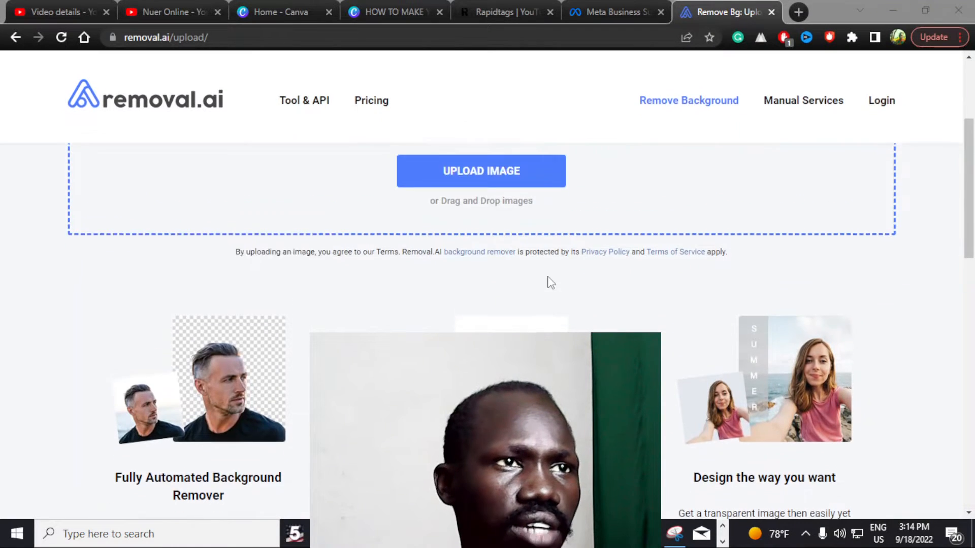
{"action": "left_click_drag", "start_coordinate": [300, 183], "coordinate": [662, 247]}
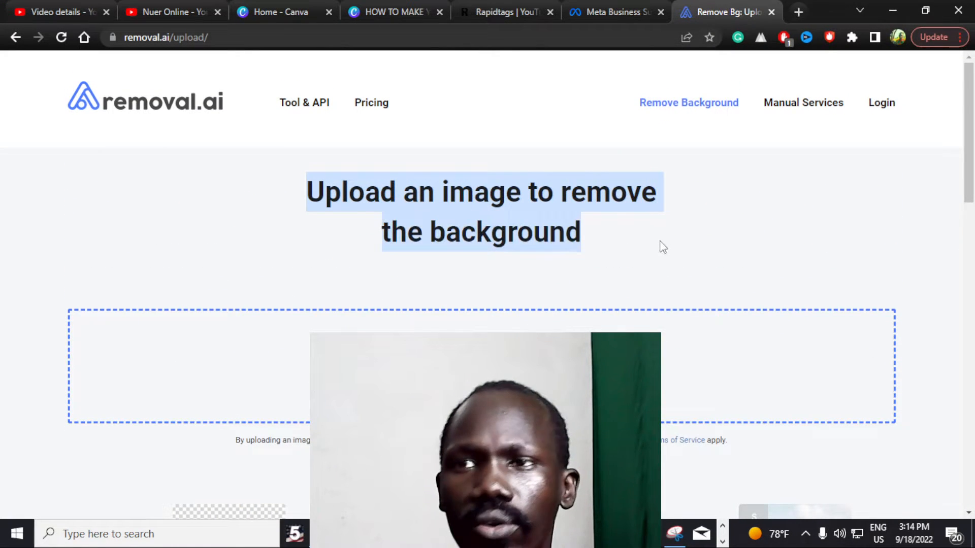
{"action": "left_click", "coordinate": [682, 266]}
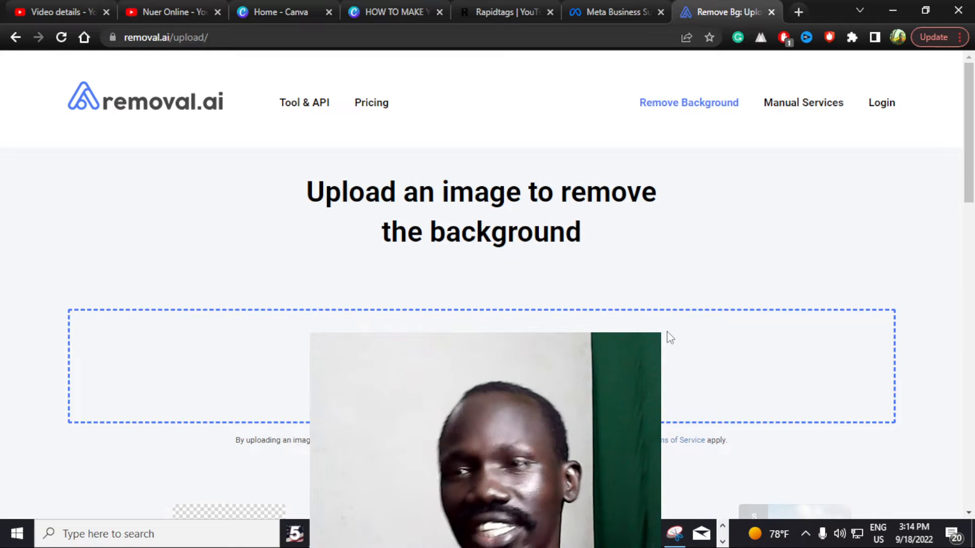
{"action": "left_click", "coordinate": [457, 533]}
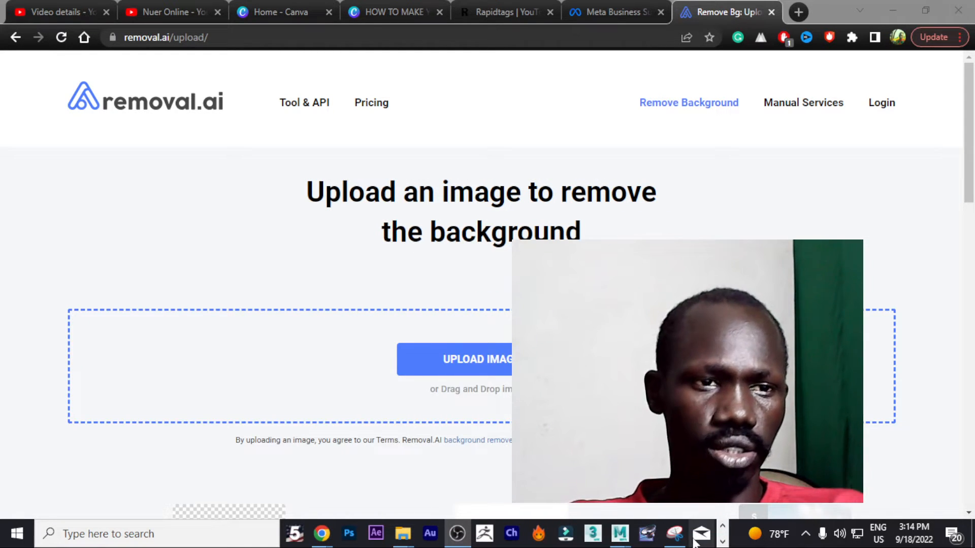
Step: Copy the portrait snip from the Snipping Tool again and submit it to removal.ai to remove its background
{"action": "left_click", "coordinate": [675, 533]}
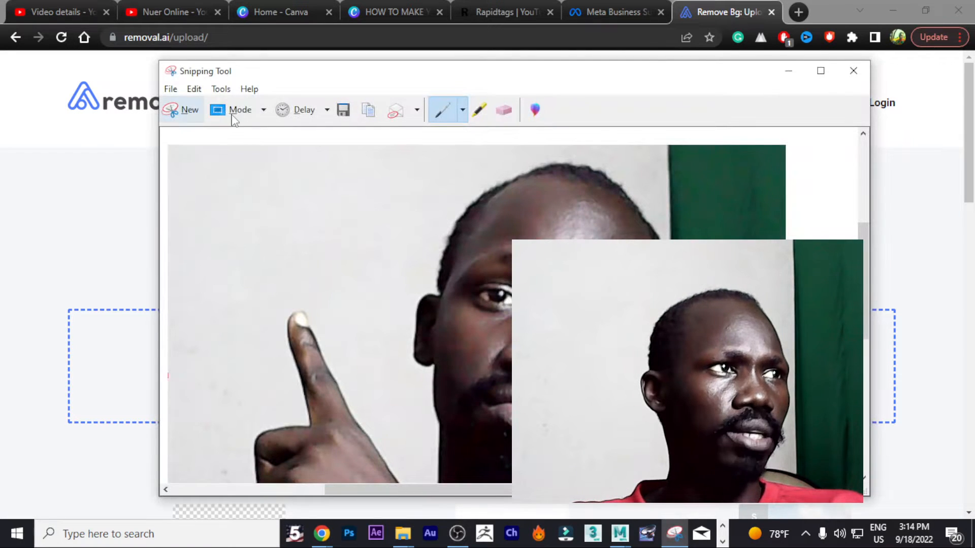
{"action": "left_click", "coordinate": [194, 89]}
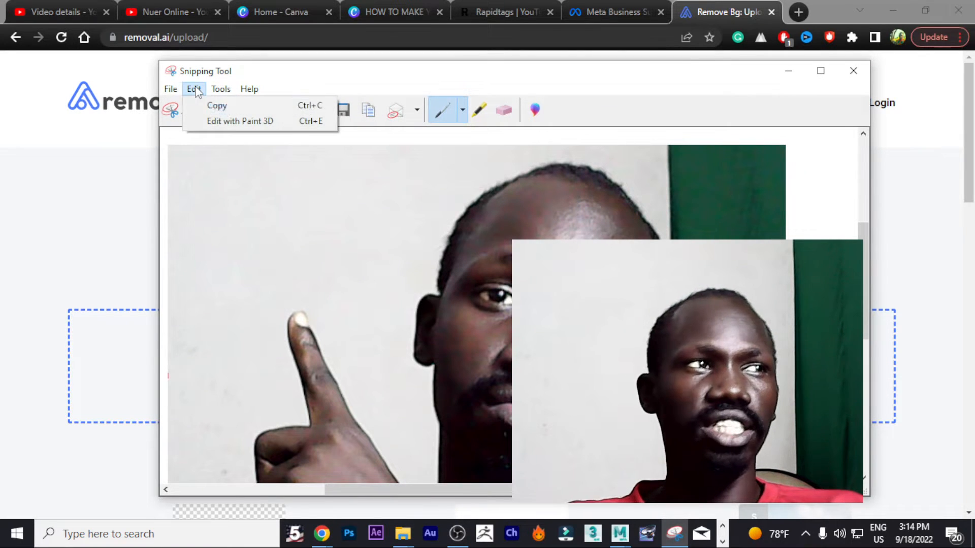
{"action": "left_click", "coordinate": [226, 105]}
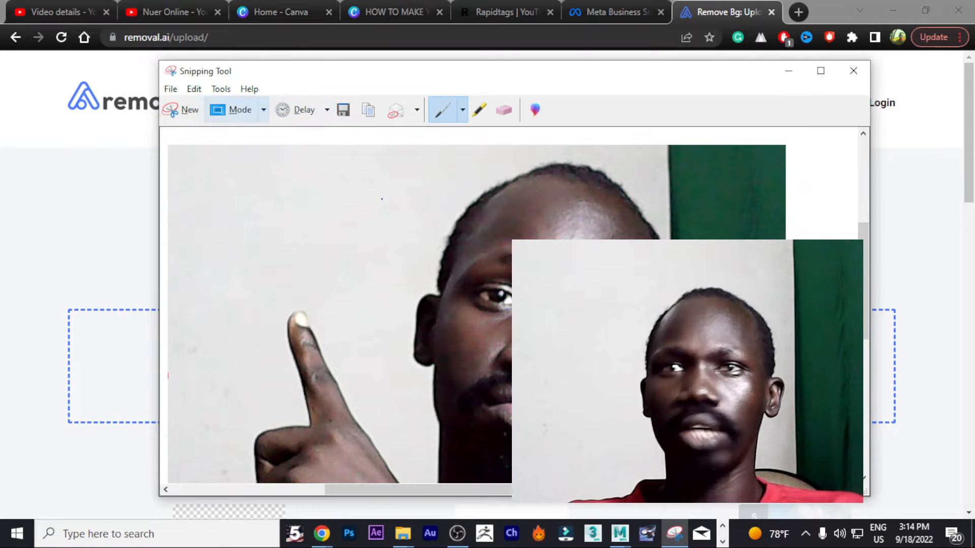
{"action": "left_click", "coordinate": [968, 156]}
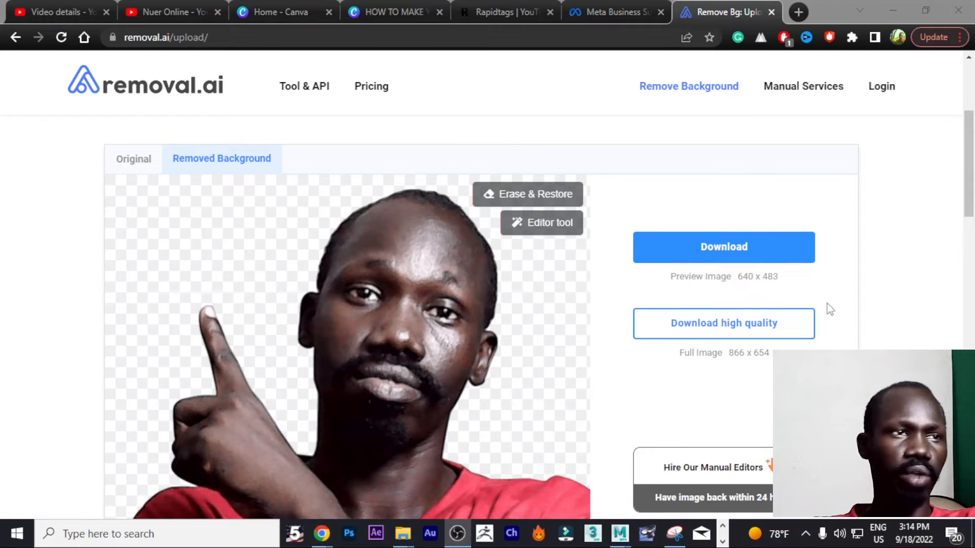
{"action": "scroll", "coordinate": [464, 283], "scroll_direction": "down", "scroll_amount": 4}
{"action": "scroll", "coordinate": [562, 262], "scroll_direction": "up", "scroll_amount": 5}
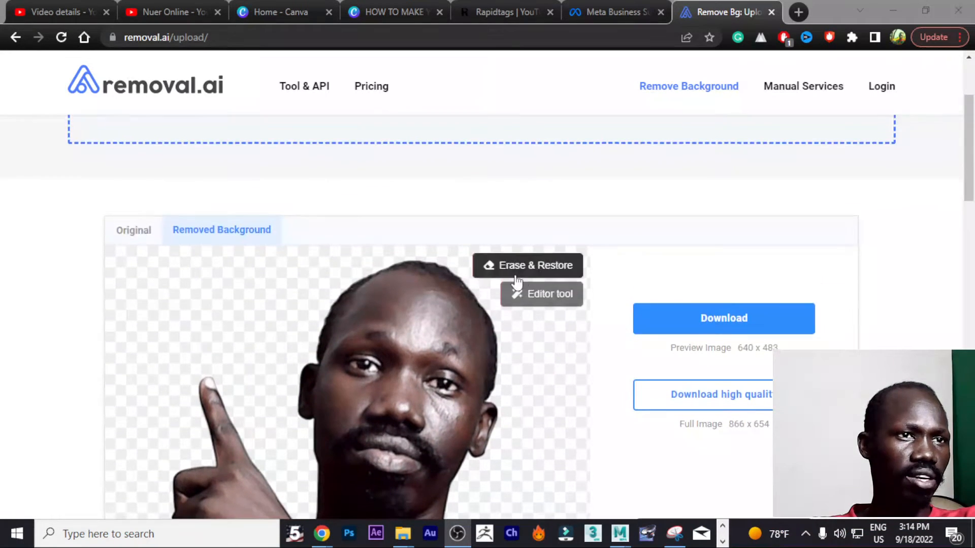
Step: Examine the background-removed portrait and compare the sizes offered for the preview and full image downloads
{"action": "scroll", "coordinate": [474, 335], "scroll_direction": "down", "scroll_amount": 4}
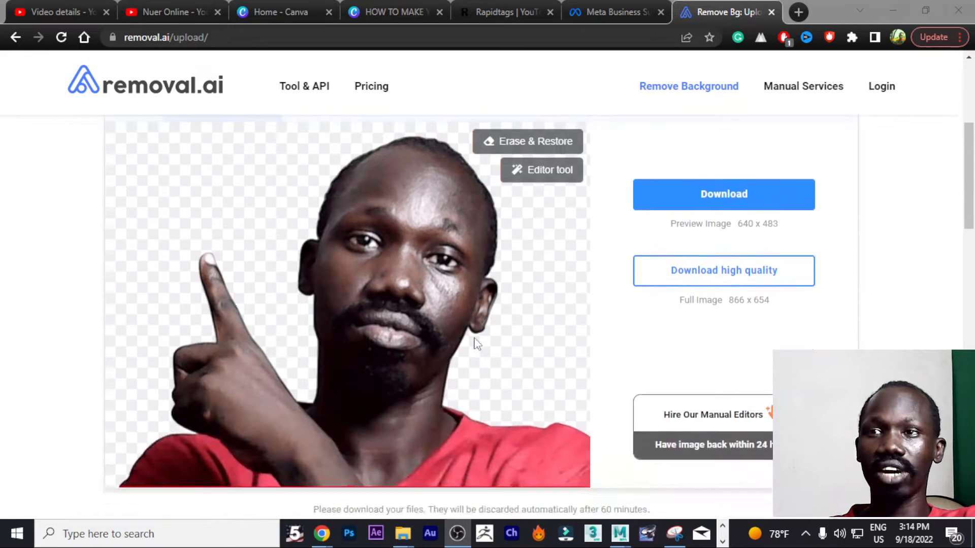
{"action": "scroll", "coordinate": [473, 335], "scroll_direction": "up", "scroll_amount": 3}
{"action": "scroll", "coordinate": [473, 335], "scroll_direction": "up", "scroll_amount": 1}
{"action": "scroll", "coordinate": [473, 335], "scroll_direction": "down", "scroll_amount": 1}
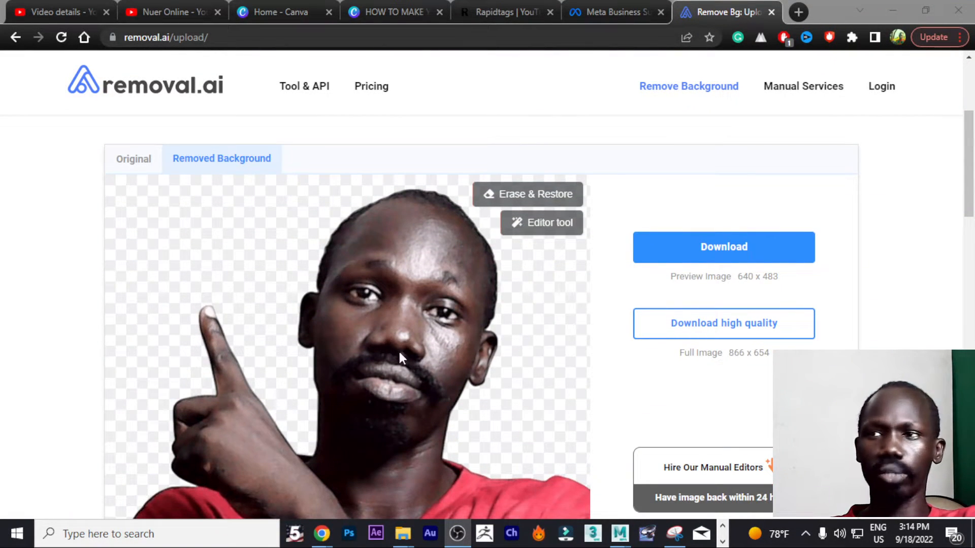
{"action": "scroll", "coordinate": [424, 321], "scroll_direction": "down", "scroll_amount": 4}
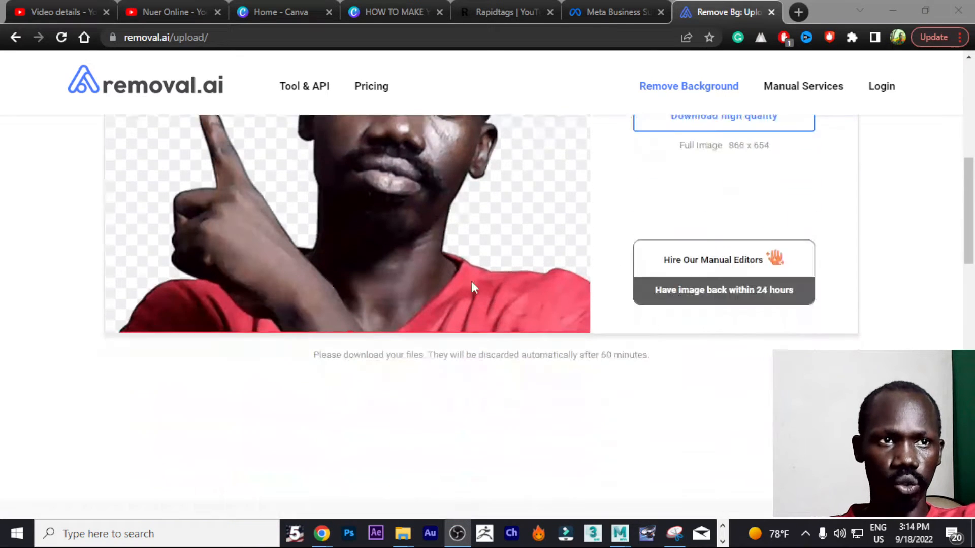
{"action": "scroll", "coordinate": [471, 281], "scroll_direction": "up", "scroll_amount": 1}
{"action": "scroll", "coordinate": [506, 271], "scroll_direction": "up", "scroll_amount": 2}
{"action": "scroll", "coordinate": [537, 233], "scroll_direction": "up", "scroll_amount": 1}
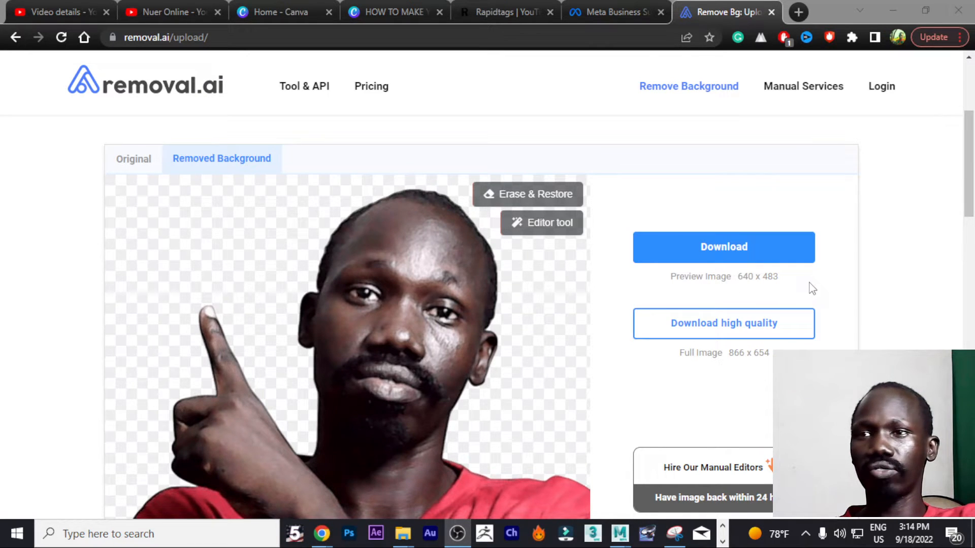
{"action": "left_click_drag", "start_coordinate": [792, 286], "coordinate": [746, 274]}
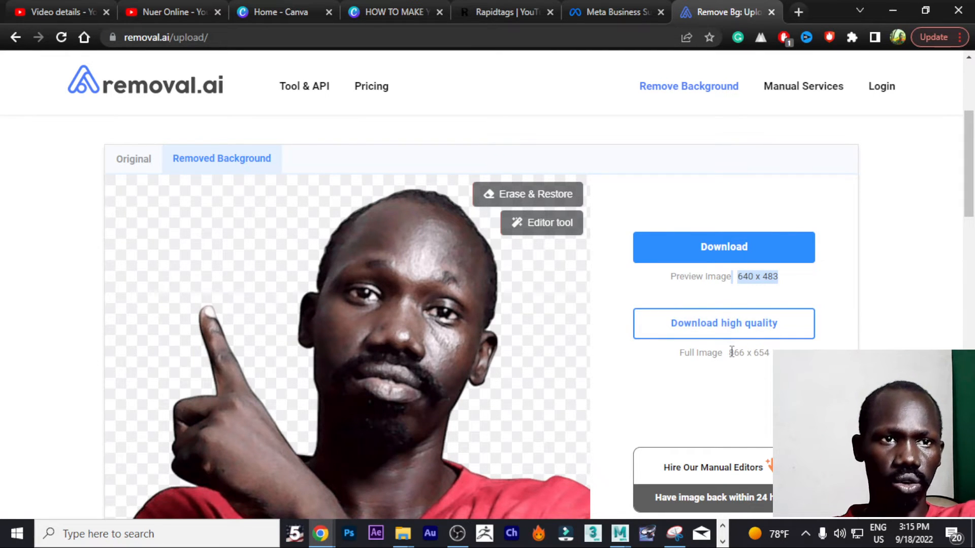
{"action": "scroll", "coordinate": [759, 404], "scroll_direction": "down", "scroll_amount": 1}
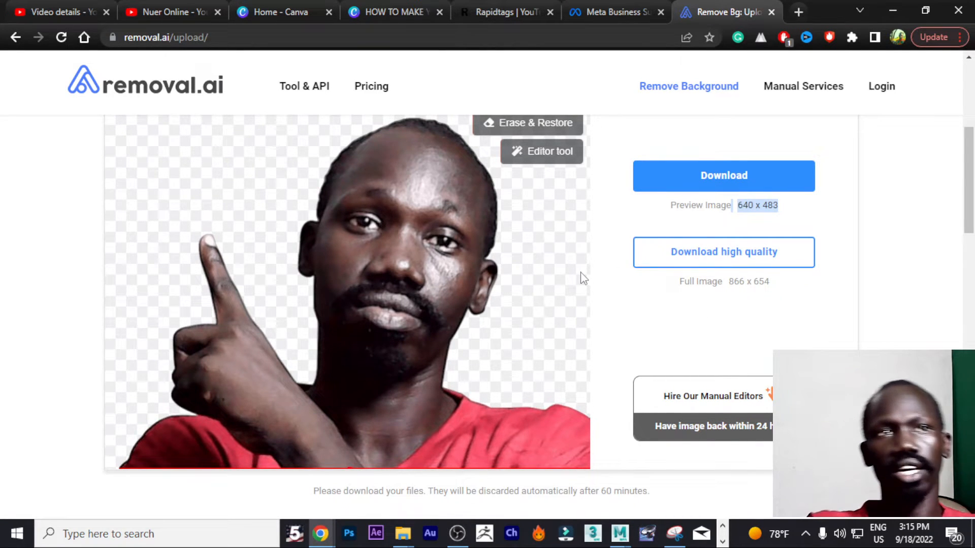
{"action": "left_click", "coordinate": [871, 201]}
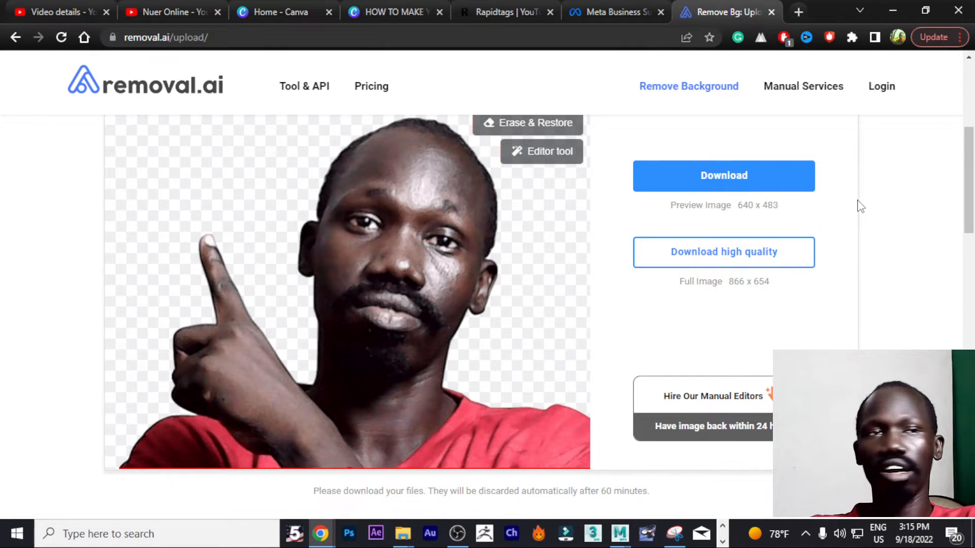
Step: Download the preview-size cutout of the portrait and show the PNG in its folder
{"action": "left_click", "coordinate": [741, 183]}
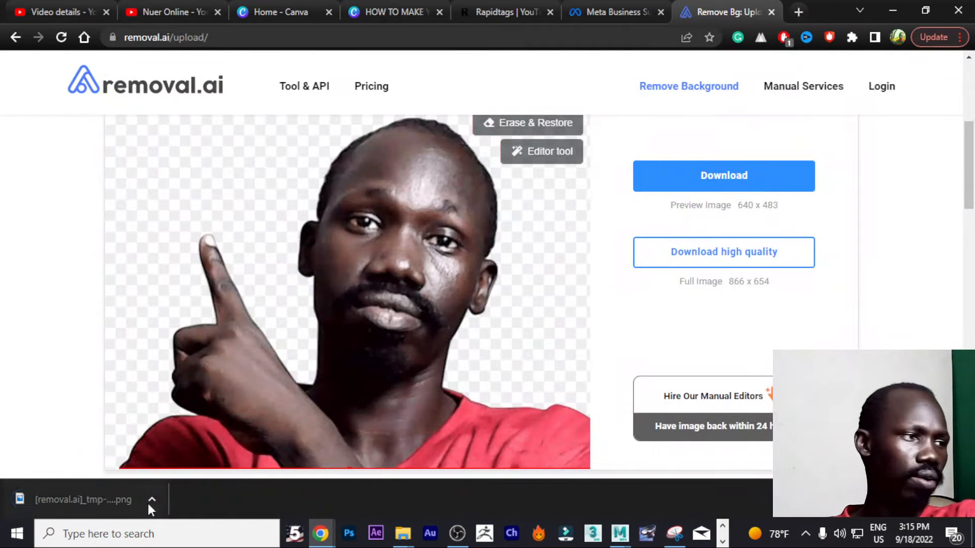
{"action": "left_click", "coordinate": [153, 500]}
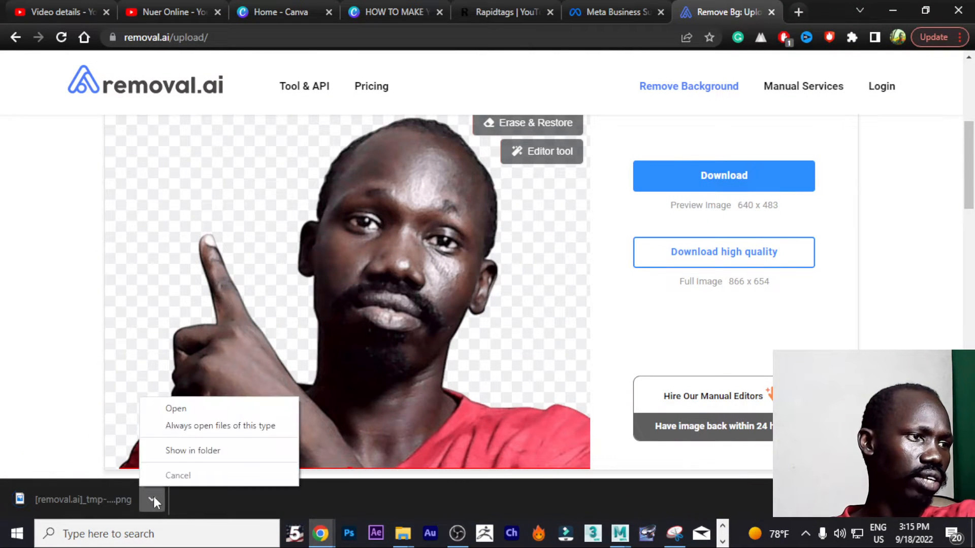
{"action": "left_click", "coordinate": [193, 451]}
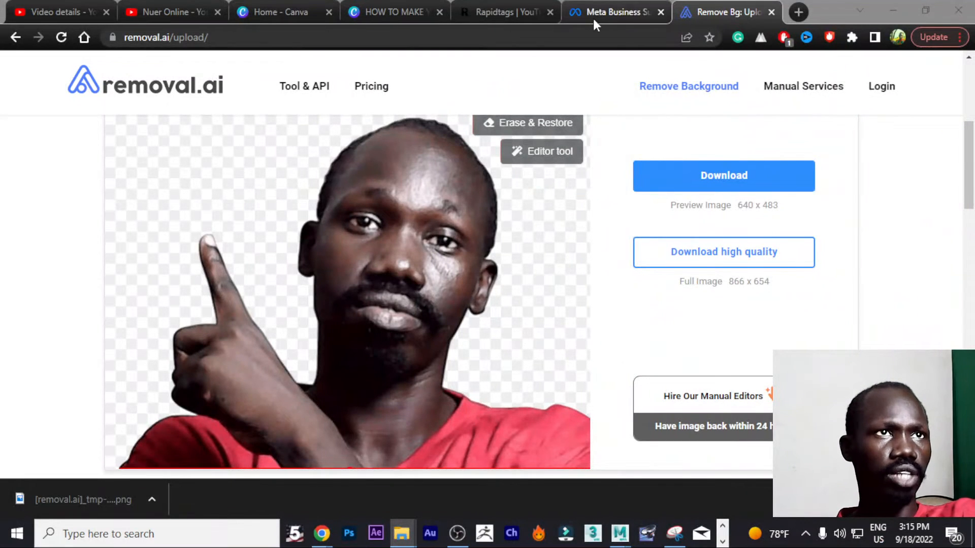
Step: Switch to the Canva thumbnail design and add the downloaded portrait cutout to its page
{"action": "left_click", "coordinate": [258, 9]}
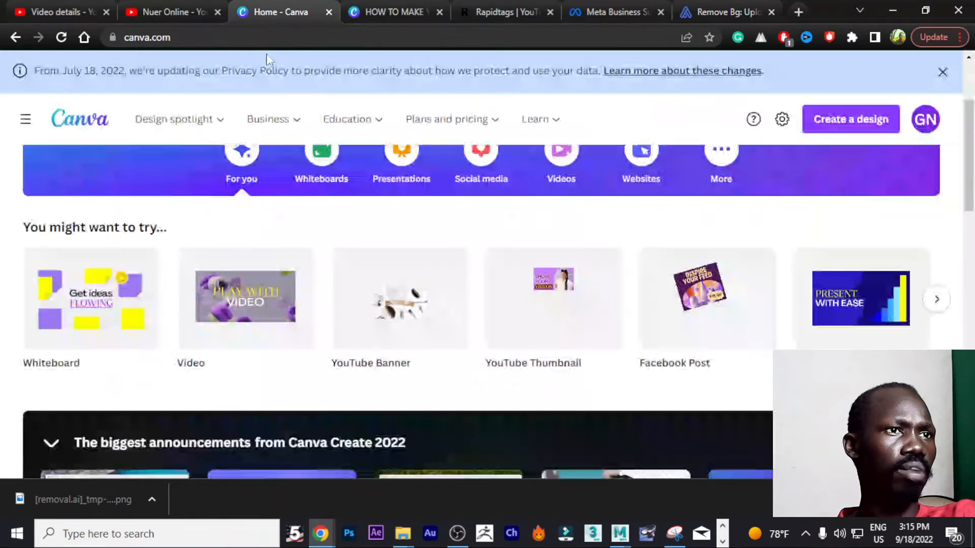
{"action": "left_click", "coordinate": [379, 14]}
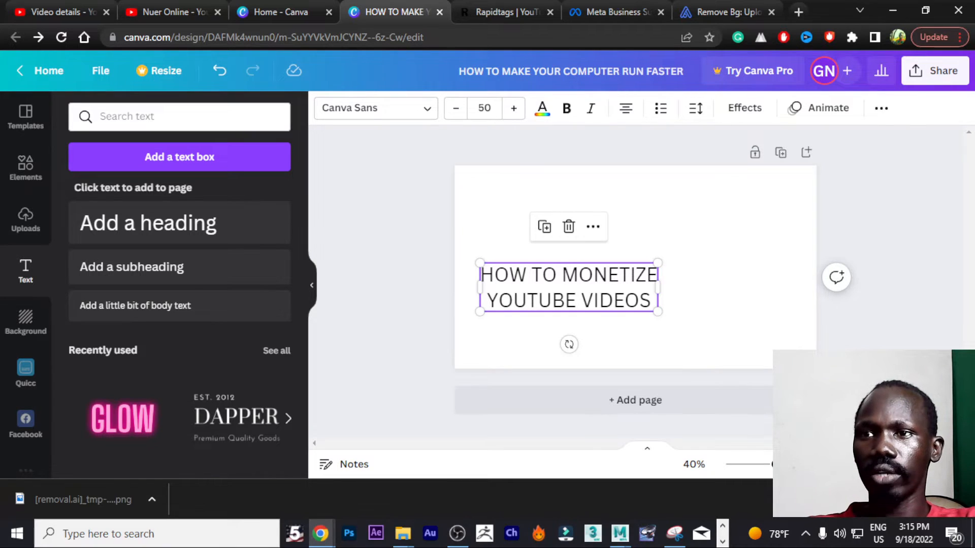
{"action": "left_click_drag", "start_coordinate": [694, 324], "coordinate": [711, 277]}
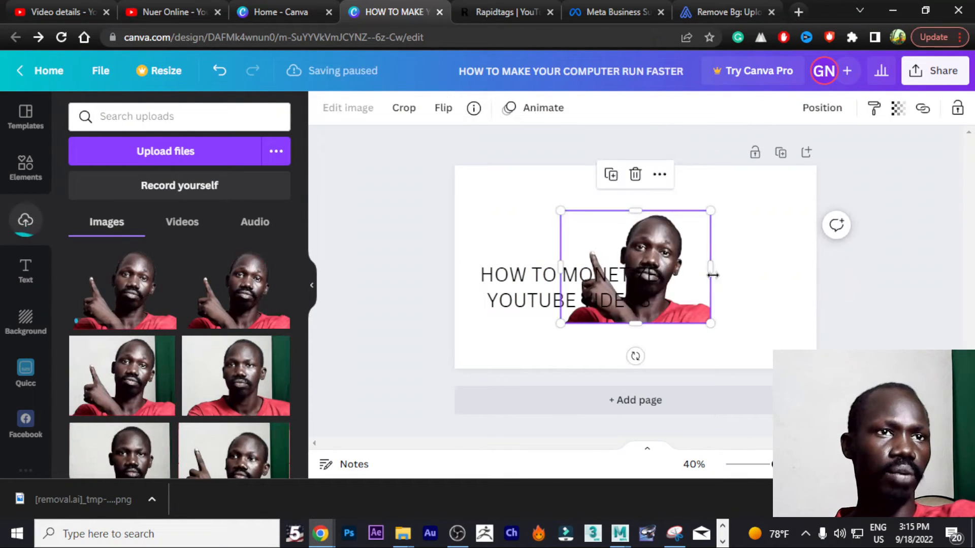
Step: Separate the portrait and the title by moving the portrait to the page's right half and the title toward its left edge
{"action": "left_click", "coordinate": [775, 335]}
{"action": "left_click_drag", "start_coordinate": [678, 256], "coordinate": [754, 261]}
{"action": "left_click_drag", "start_coordinate": [556, 281], "coordinate": [539, 281]}
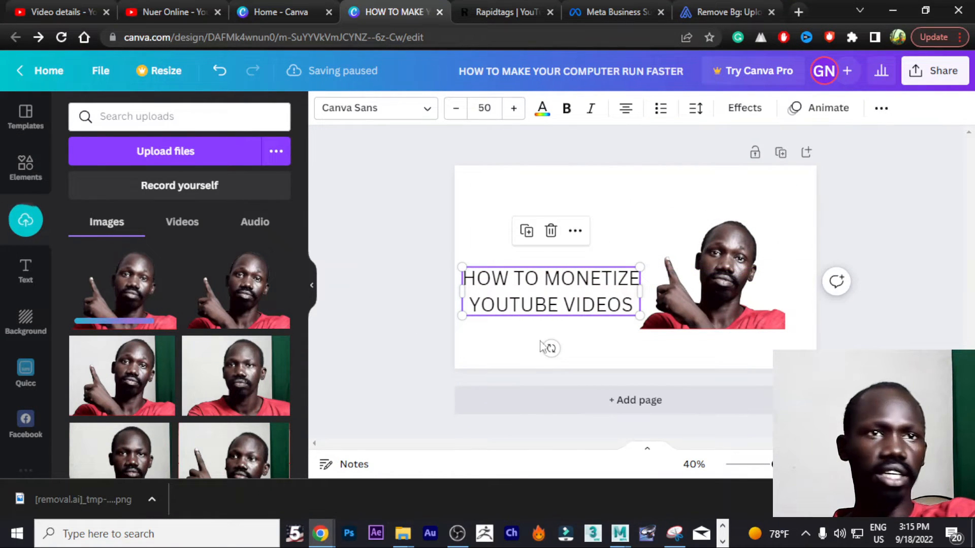
Step: Enlarge the portrait cutout and place it in the page's lower-right corner, with the shoulders running past the page edge
{"action": "left_click", "coordinate": [723, 323]}
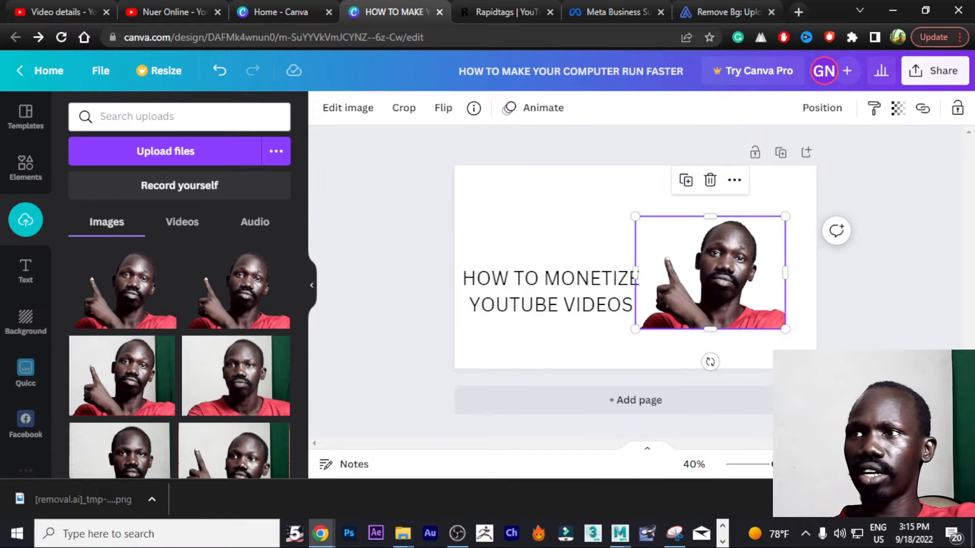
{"action": "key", "text": "alt+Tab"}
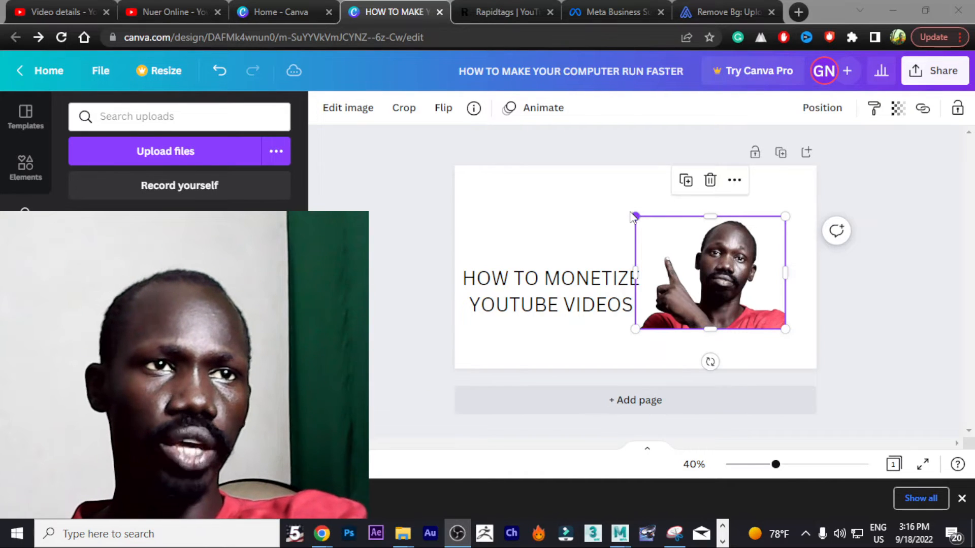
{"action": "left_click_drag", "start_coordinate": [625, 213], "coordinate": [530, 152]}
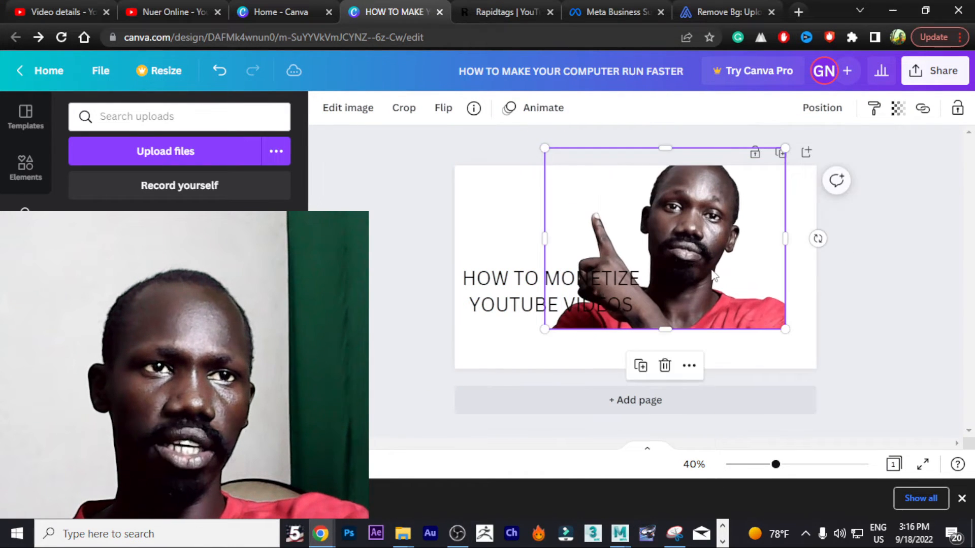
{"action": "left_click_drag", "start_coordinate": [709, 266], "coordinate": [746, 311]}
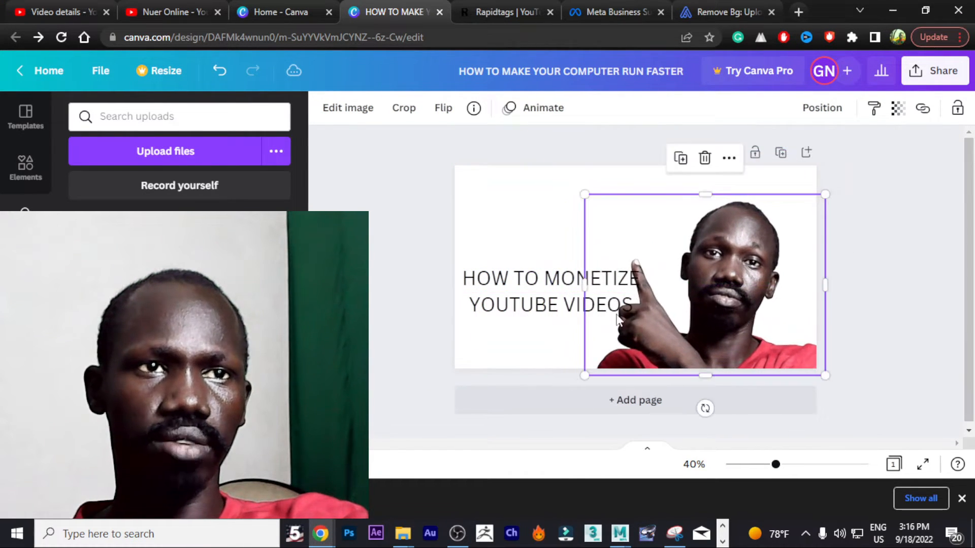
Step: Move the title to the upper left of the page, above the pointing finger
{"action": "left_click", "coordinate": [510, 297]}
{"action": "left_click_drag", "start_coordinate": [509, 297], "coordinate": [522, 228]}
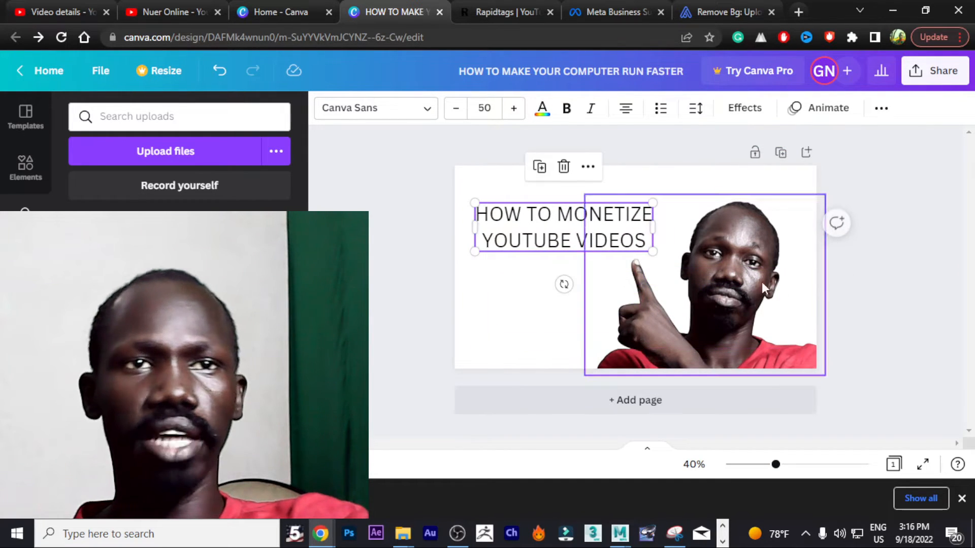
{"action": "left_click", "coordinate": [884, 303]}
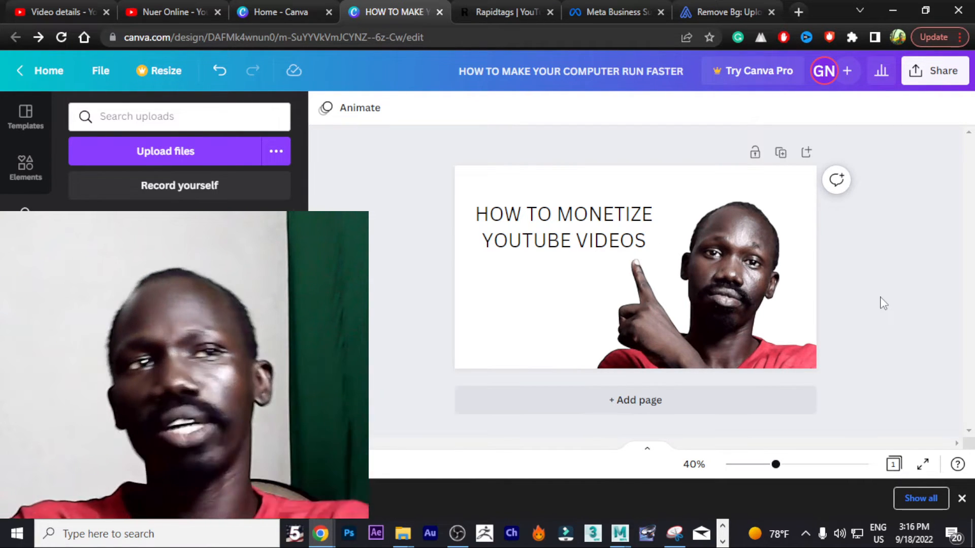
Step: Shrink the title and place it at the lower left of the page beside the pointing hand
{"action": "left_click", "coordinate": [571, 234]}
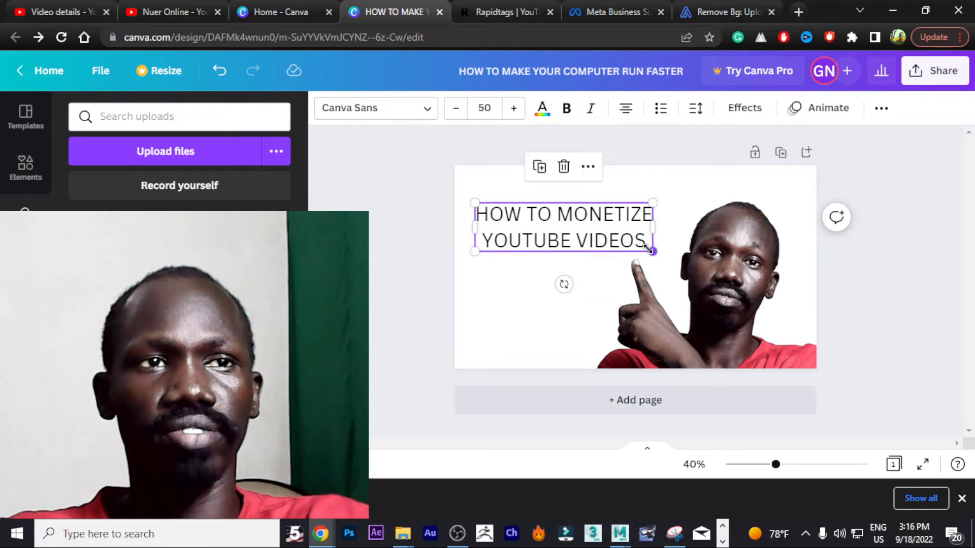
{"action": "left_click_drag", "start_coordinate": [653, 251], "coordinate": [548, 335]}
{"action": "left_click", "coordinate": [756, 334]}
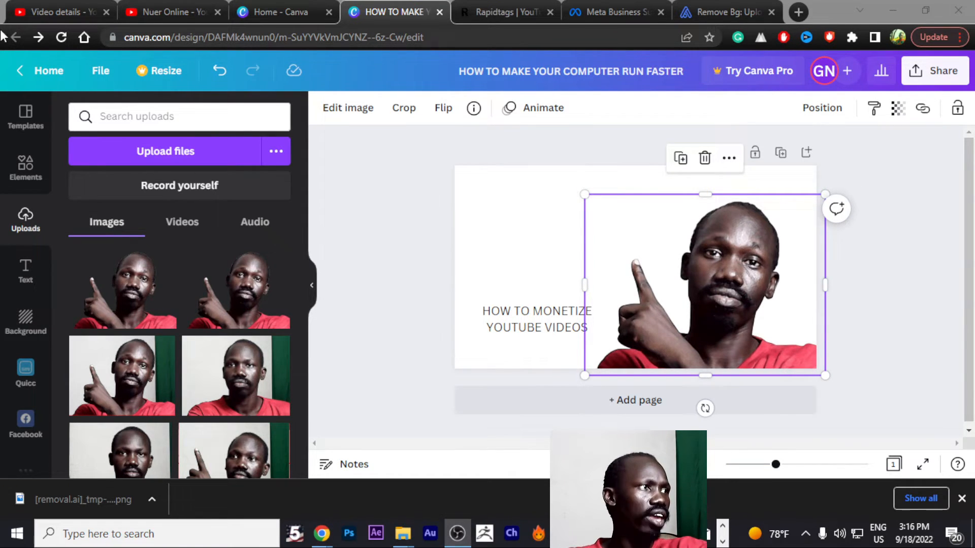
Step: Add a rounded square shape and stretch it on all sides until it covers the whole page
{"action": "left_click", "coordinate": [33, 175]}
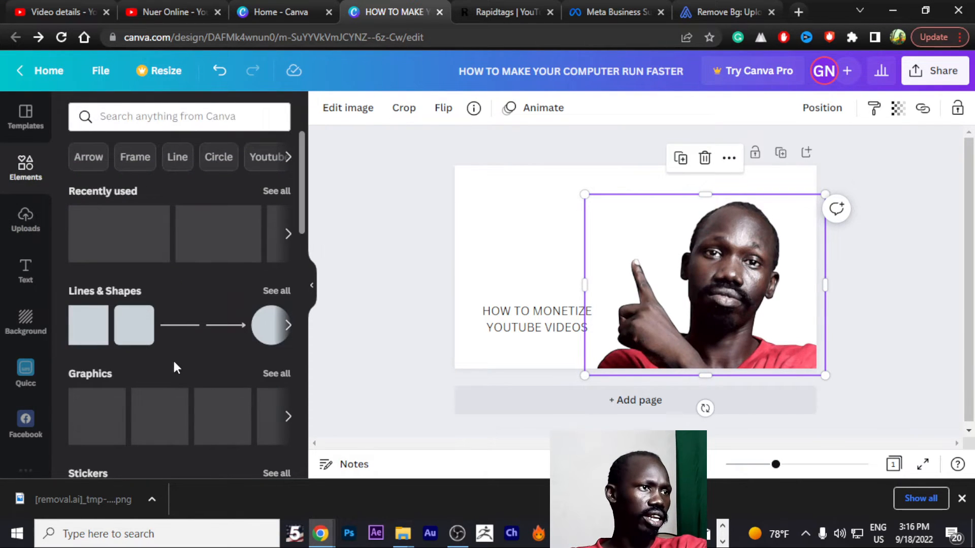
{"action": "left_click", "coordinate": [126, 337]}
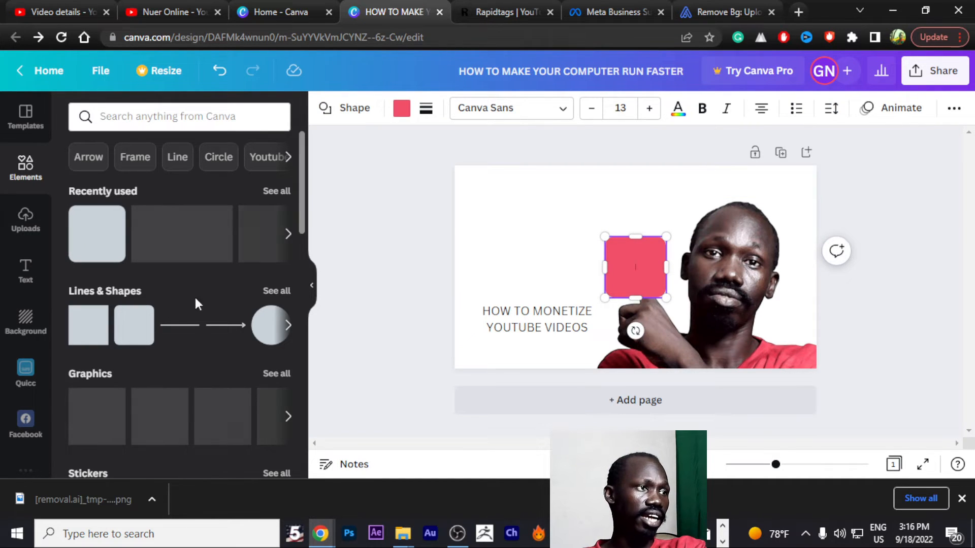
{"action": "left_click_drag", "start_coordinate": [611, 240], "coordinate": [775, 290]}
{"action": "left_click", "coordinate": [614, 216]}
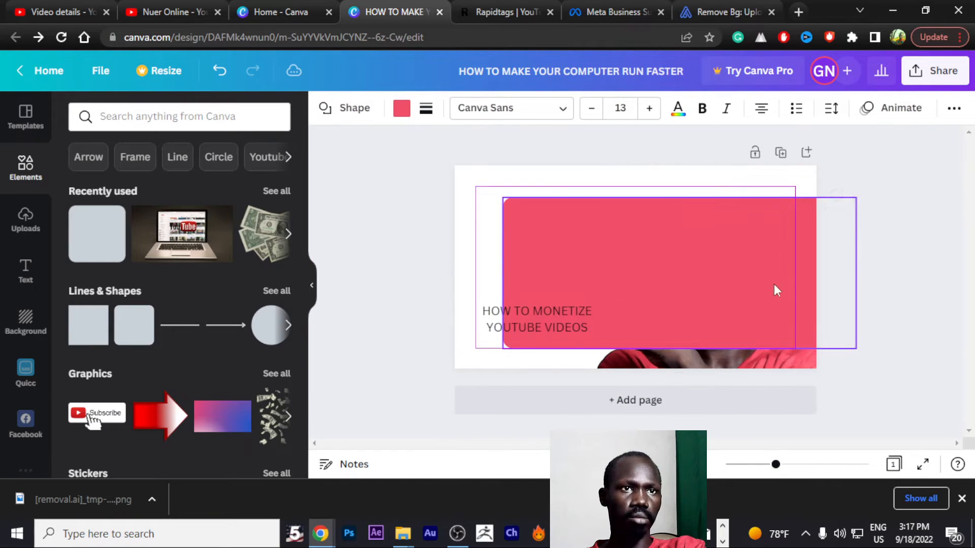
{"action": "left_click_drag", "start_coordinate": [679, 190], "coordinate": [681, 140]}
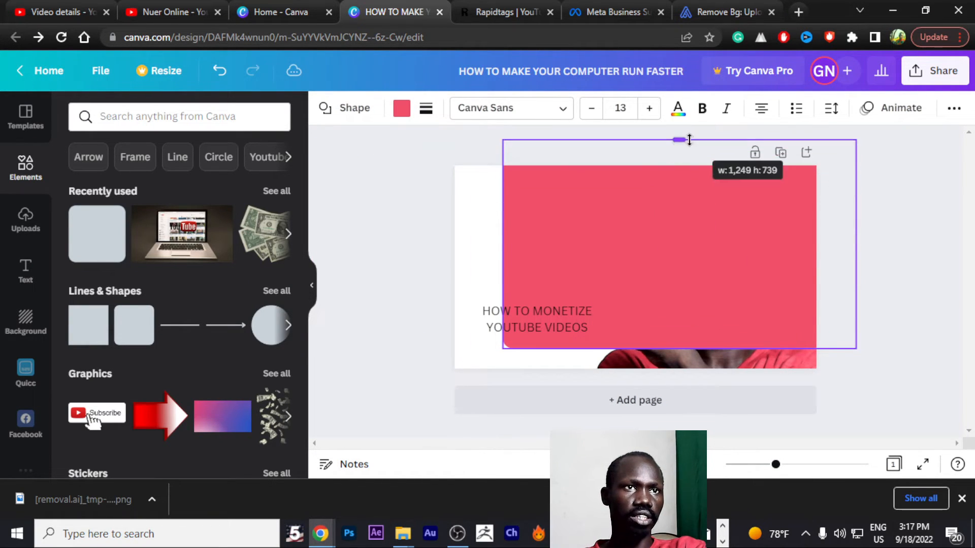
{"action": "left_click_drag", "start_coordinate": [502, 244], "coordinate": [390, 277]}
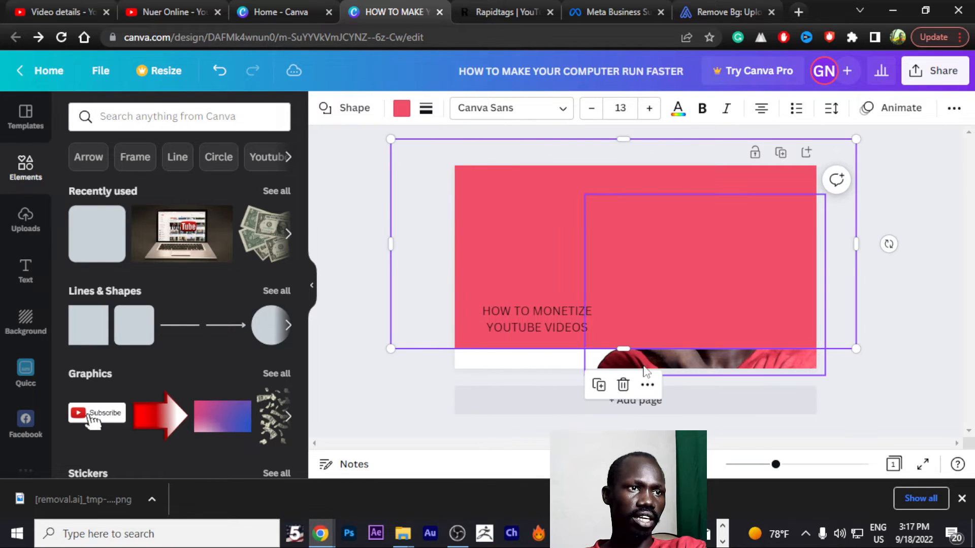
{"action": "left_click_drag", "start_coordinate": [623, 348], "coordinate": [623, 420]}
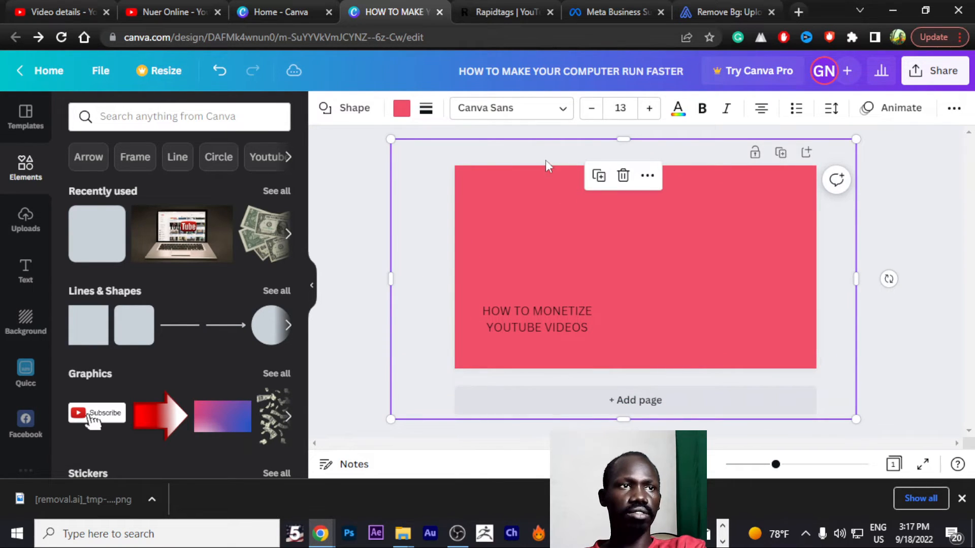
Step: Send the pinkish-red shape to the back, behind the title and the portrait
{"action": "right_click", "coordinate": [505, 205]}
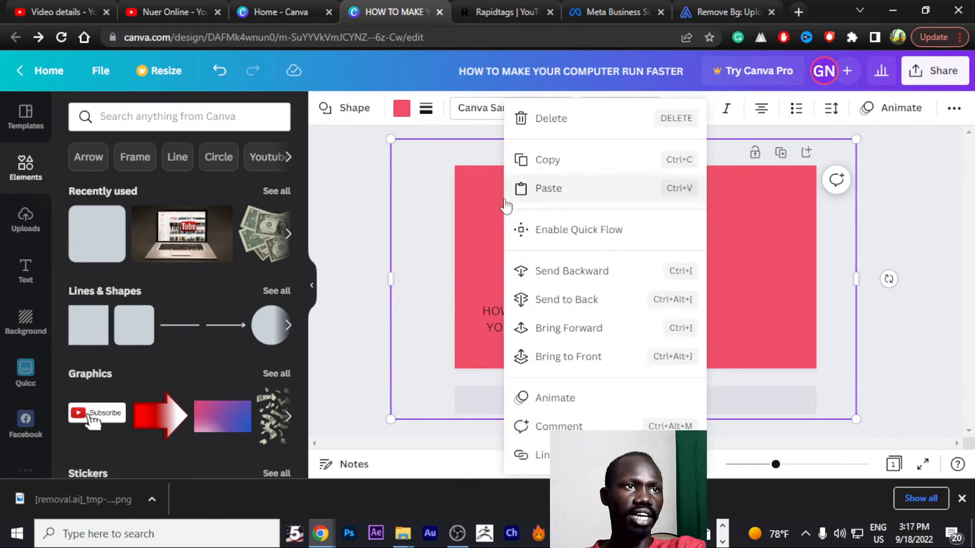
{"action": "left_click", "coordinate": [590, 304]}
{"action": "left_click", "coordinate": [922, 251]}
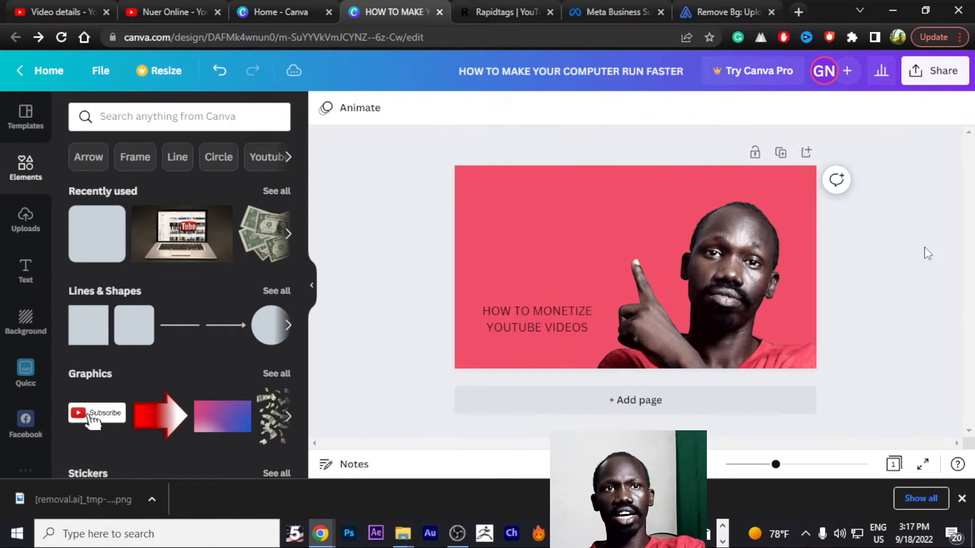
Step: Resize the background shape to about 1,451 by 838, bringing its lower-left corner close to the page corner
{"action": "left_click", "coordinate": [459, 219]}
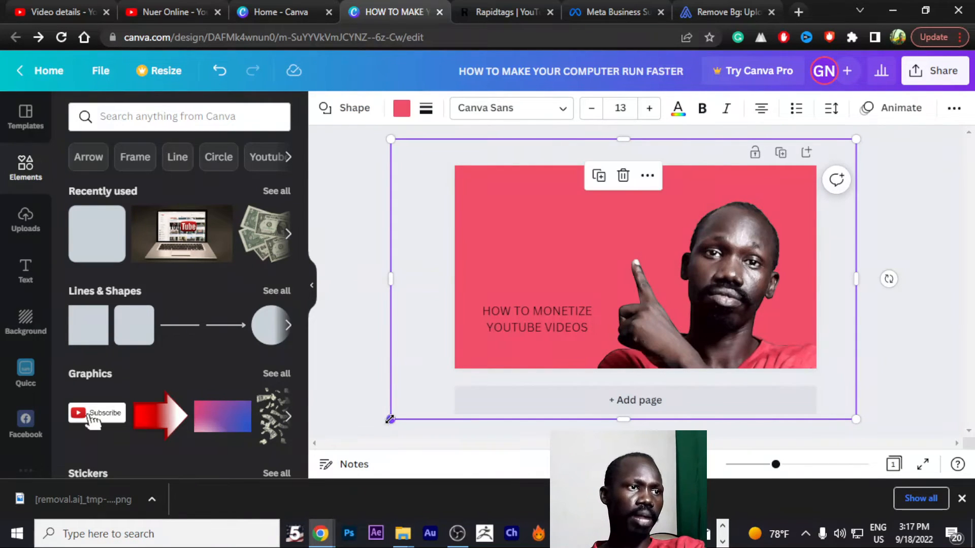
{"action": "left_click_drag", "start_coordinate": [390, 419], "coordinate": [453, 376]}
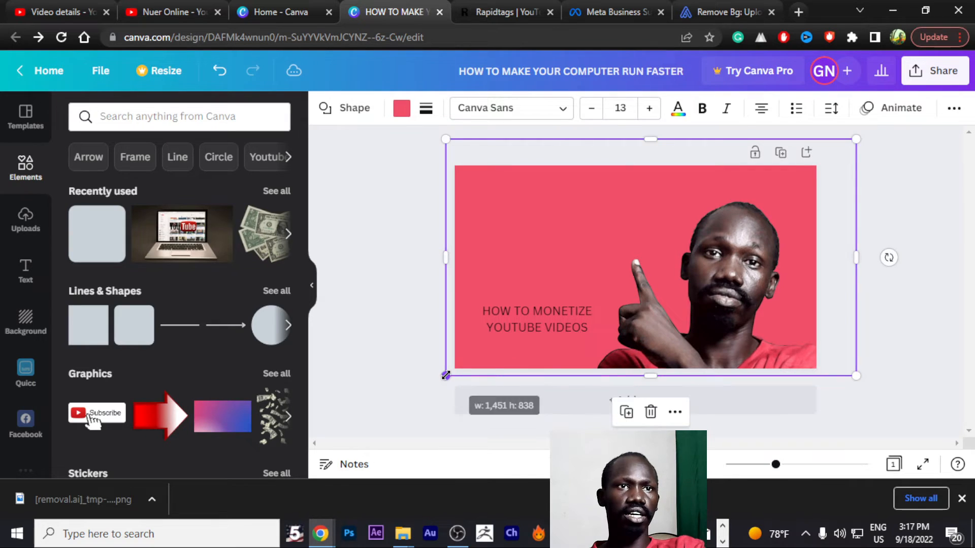
{"action": "left_click", "coordinate": [893, 217]}
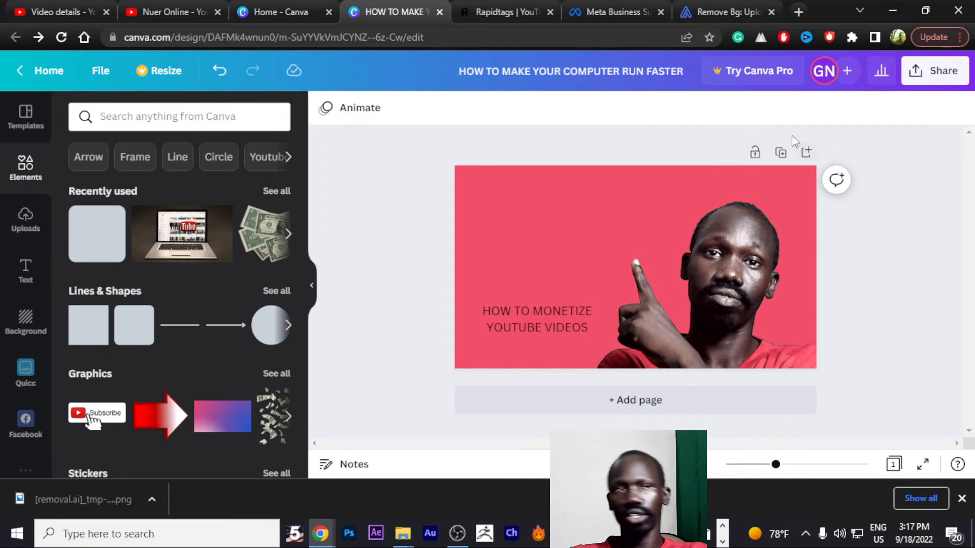
Step: Try purple, green and turquoise fills on the background shape
{"action": "left_click_drag", "start_coordinate": [776, 468], "coordinate": [791, 468]}
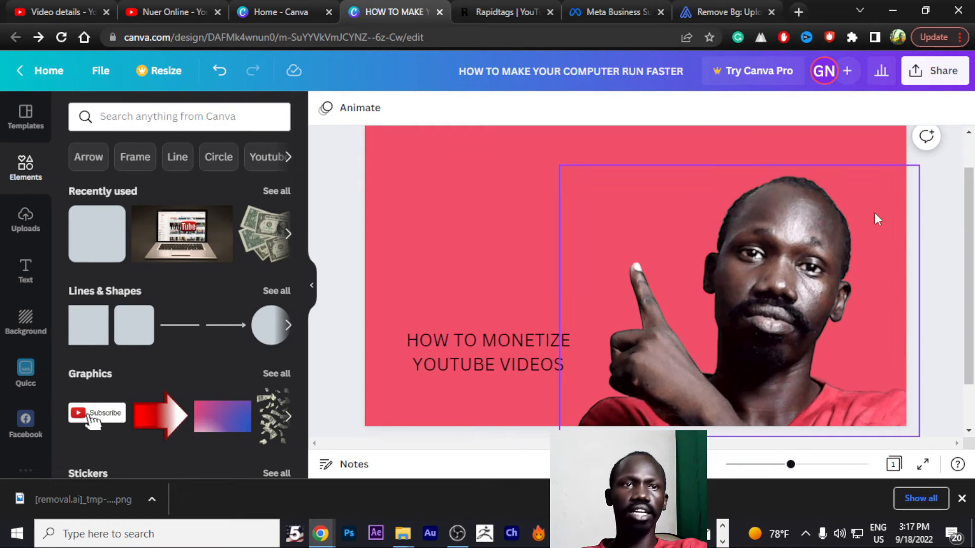
{"action": "left_click", "coordinate": [436, 172]}
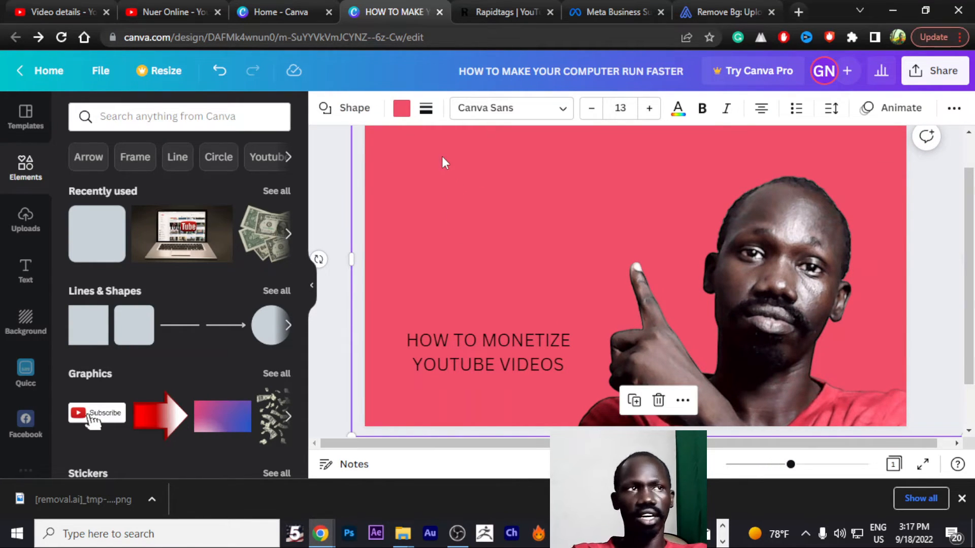
{"action": "left_click", "coordinate": [400, 109]}
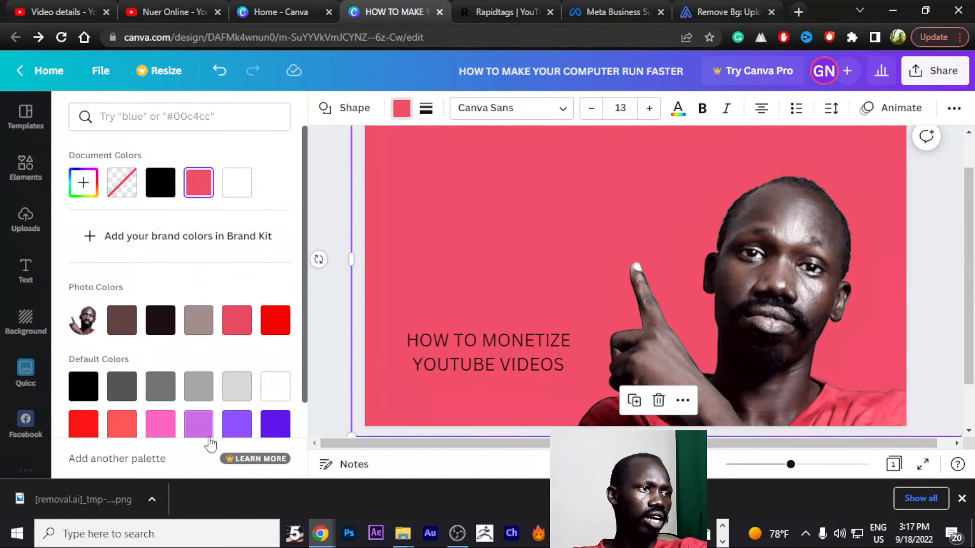
{"action": "left_click", "coordinate": [198, 424]}
{"action": "scroll", "coordinate": [304, 414], "scroll_direction": "down", "scroll_amount": 2}
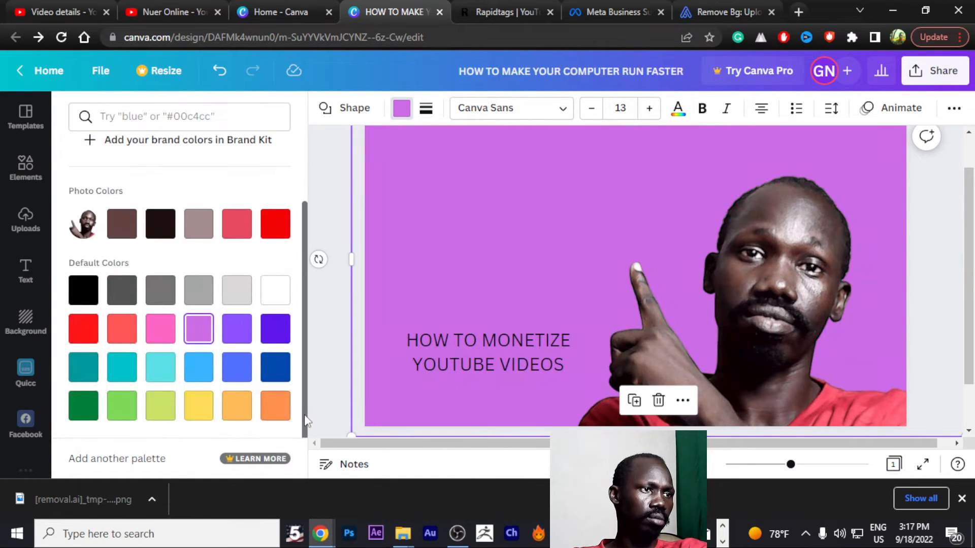
{"action": "left_click", "coordinate": [128, 406]}
{"action": "left_click", "coordinate": [83, 406]}
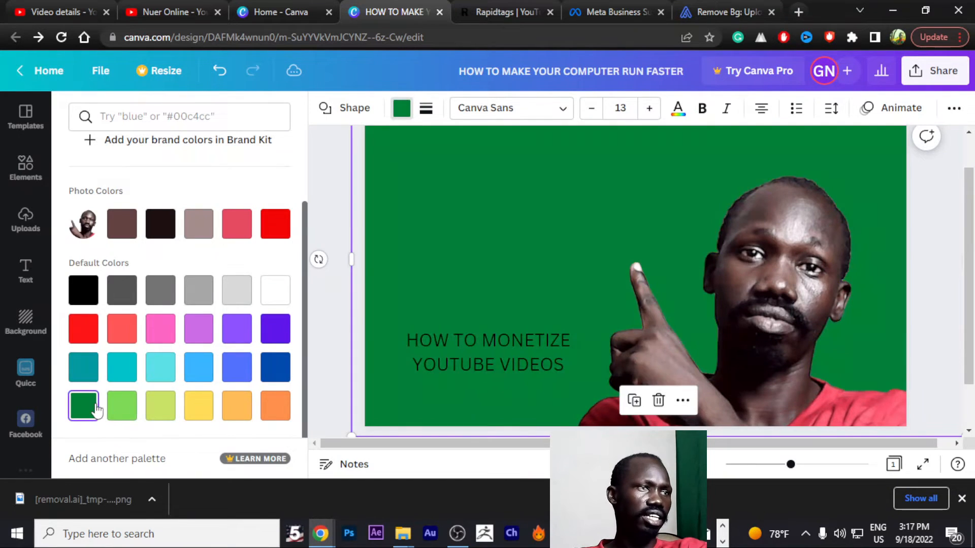
{"action": "scroll", "coordinate": [635, 246], "scroll_direction": "down", "scroll_amount": 1}
{"action": "scroll", "coordinate": [635, 246], "scroll_direction": "up", "scroll_amount": 2}
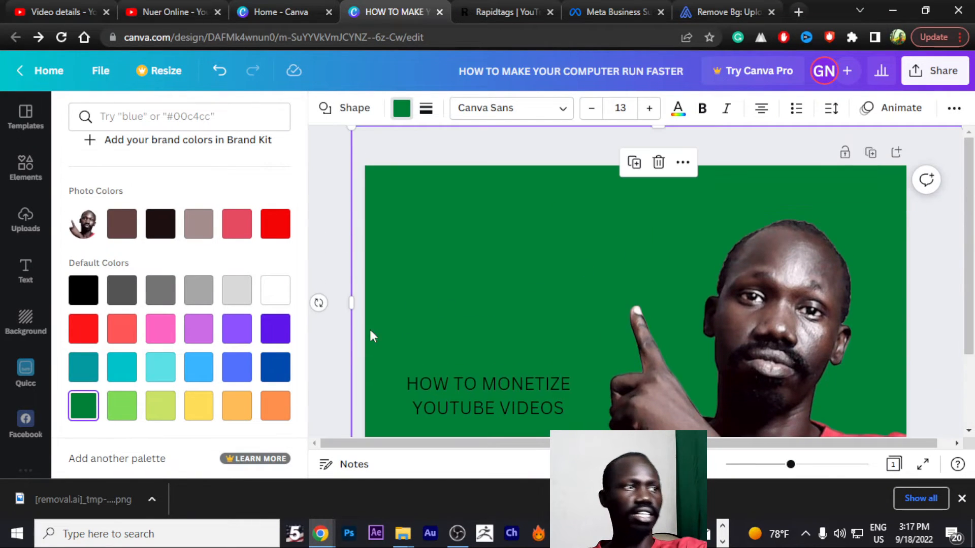
{"action": "left_click", "coordinate": [160, 367]}
{"action": "left_click", "coordinate": [131, 366]}
{"action": "left_click", "coordinate": [154, 371]}
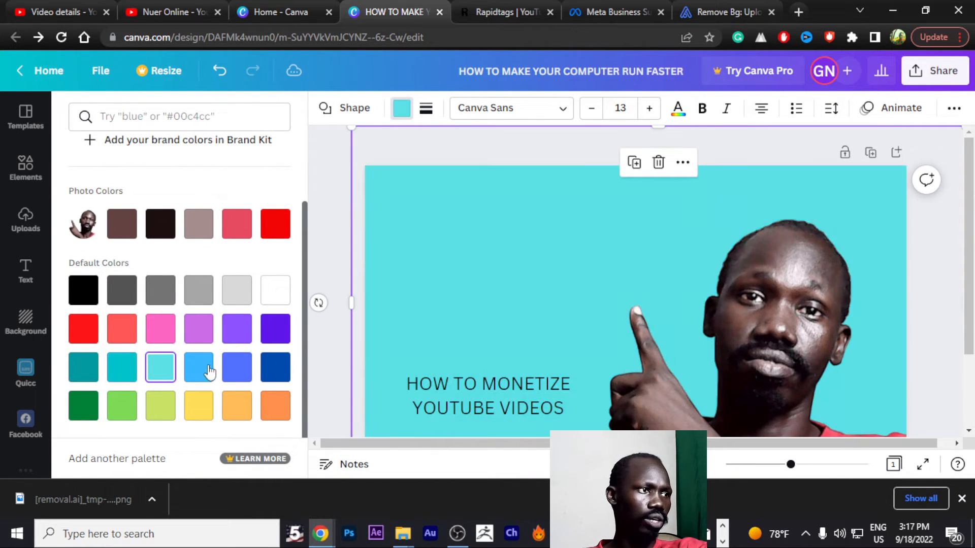
{"action": "left_click", "coordinate": [198, 335]}
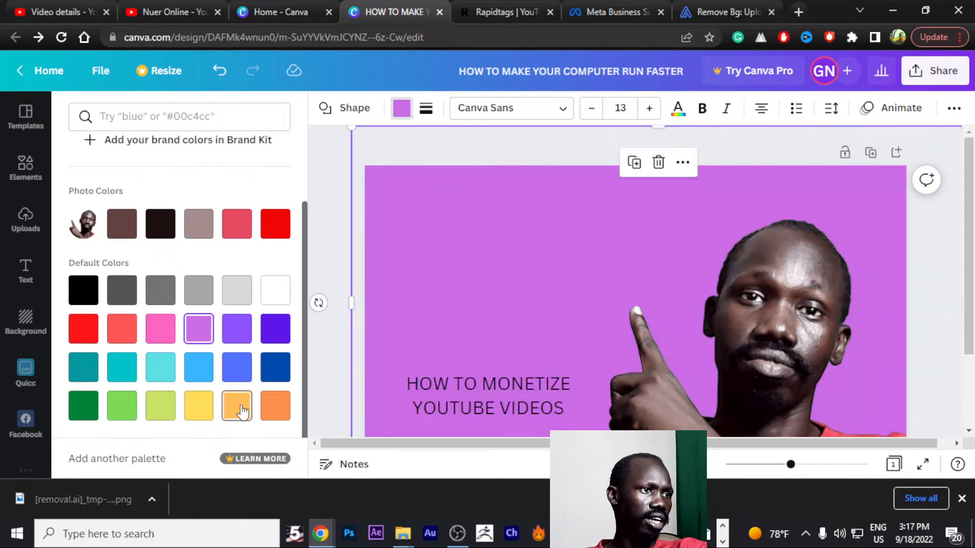
Step: Fill the background shape with the light orange default colour
{"action": "left_click", "coordinate": [237, 406]}
{"action": "left_click", "coordinate": [200, 406]}
{"action": "left_click", "coordinate": [240, 408]}
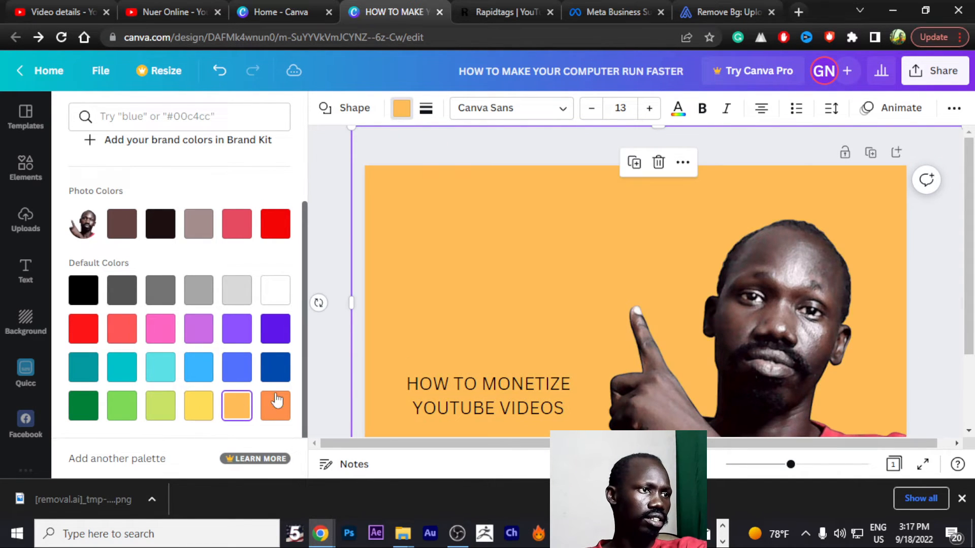
{"action": "left_click_drag", "start_coordinate": [790, 466], "coordinate": [774, 464]}
{"action": "left_click", "coordinate": [888, 199]}
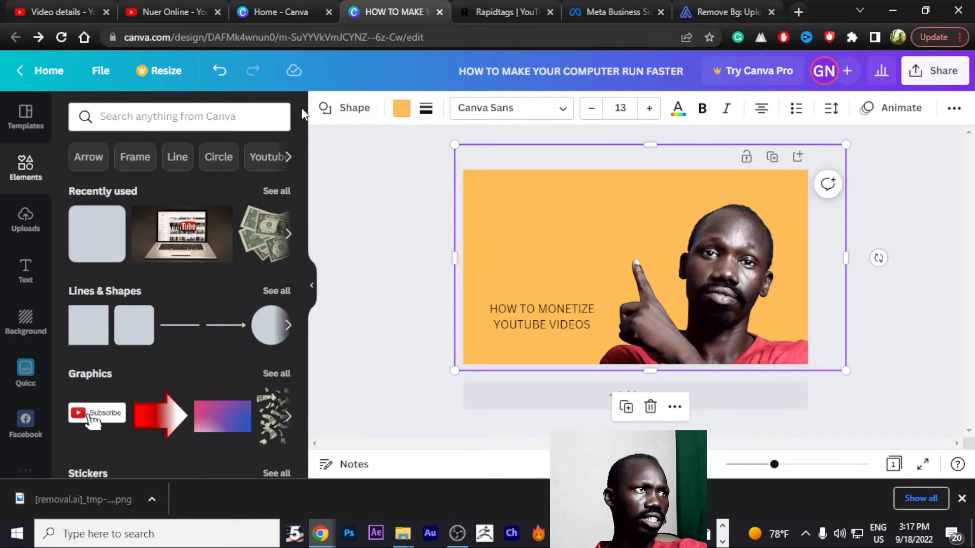
Step: Search the elements for DOLLAR and place the green circular dollar icon just above the pointing fingertip
{"action": "left_click", "coordinate": [99, 117]}
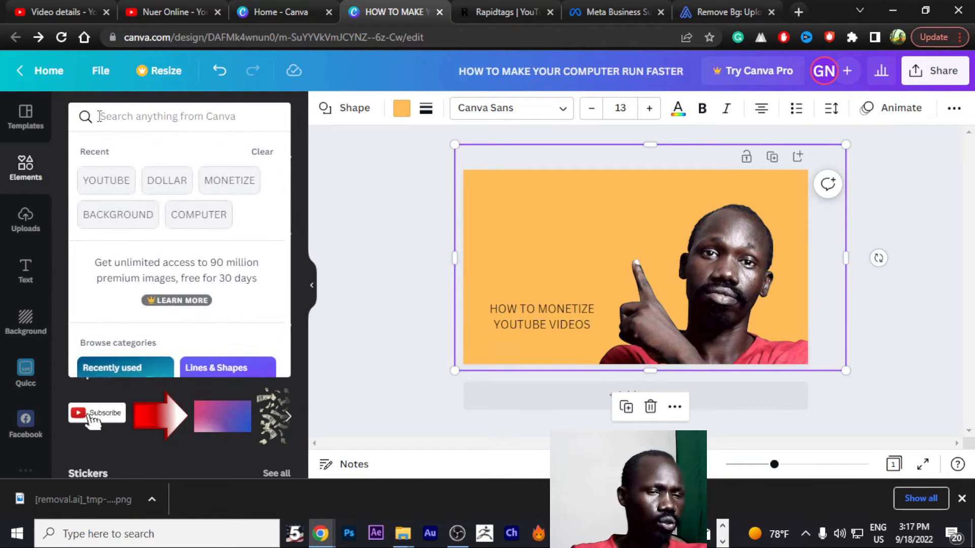
{"action": "type", "text": "DOLLAR"}
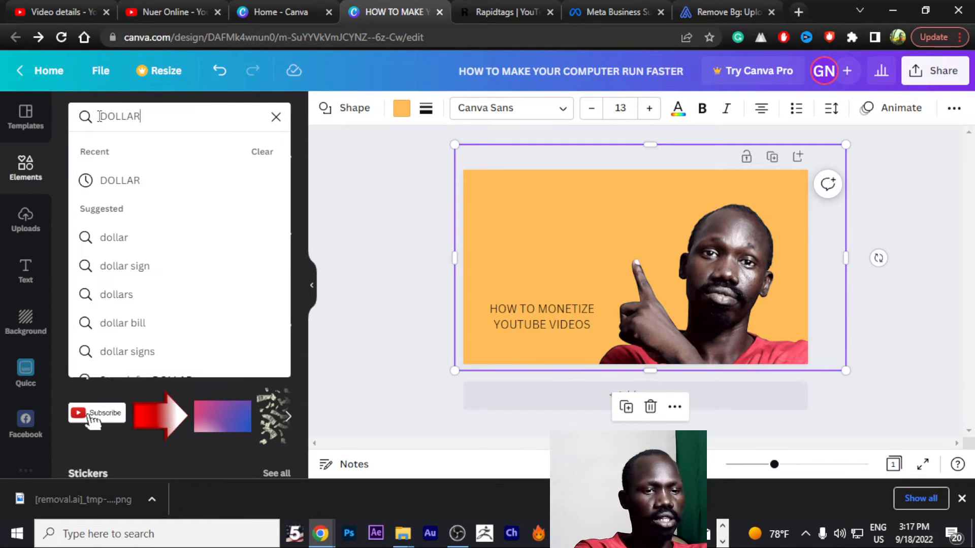
{"action": "key", "text": "Return"}
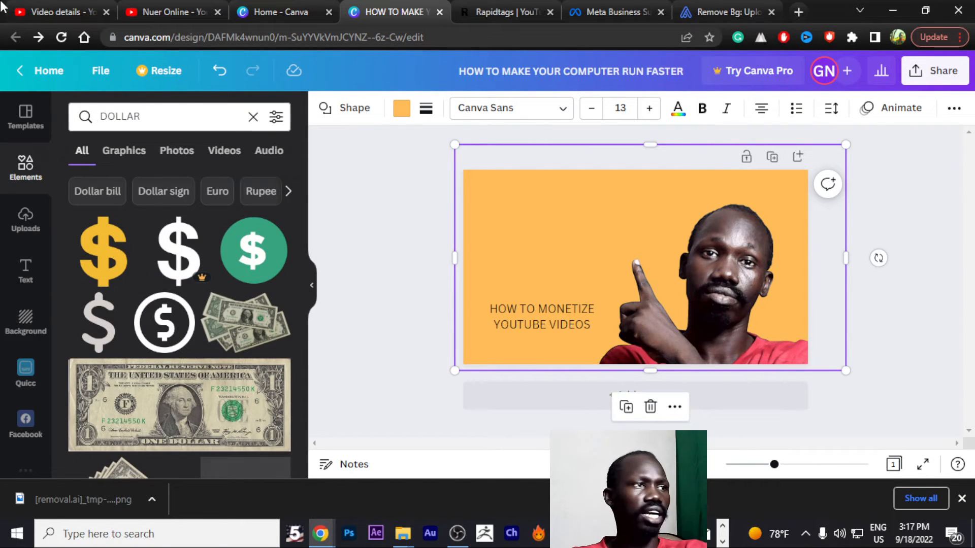
{"action": "left_click", "coordinate": [253, 250]}
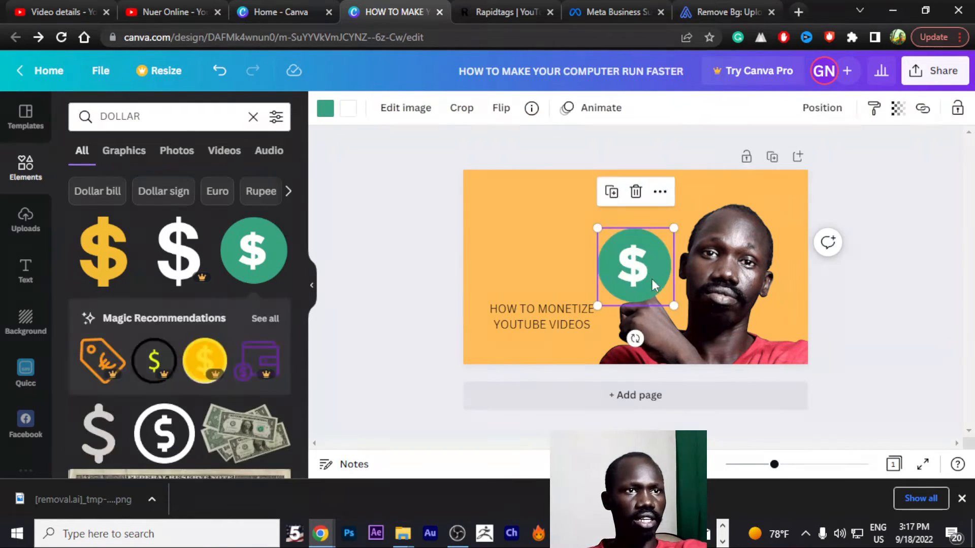
{"action": "left_click_drag", "start_coordinate": [651, 278], "coordinate": [641, 226]}
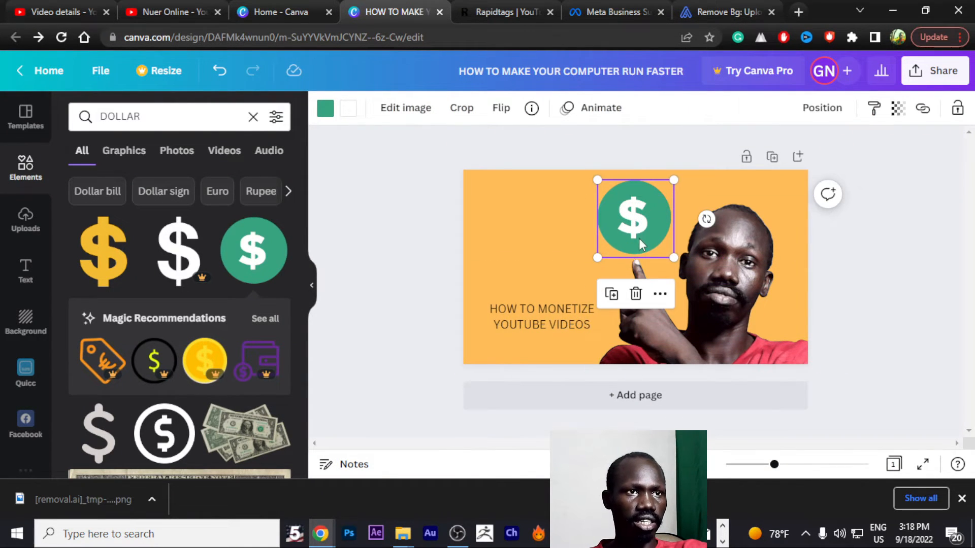
{"action": "left_click", "coordinate": [553, 206]}
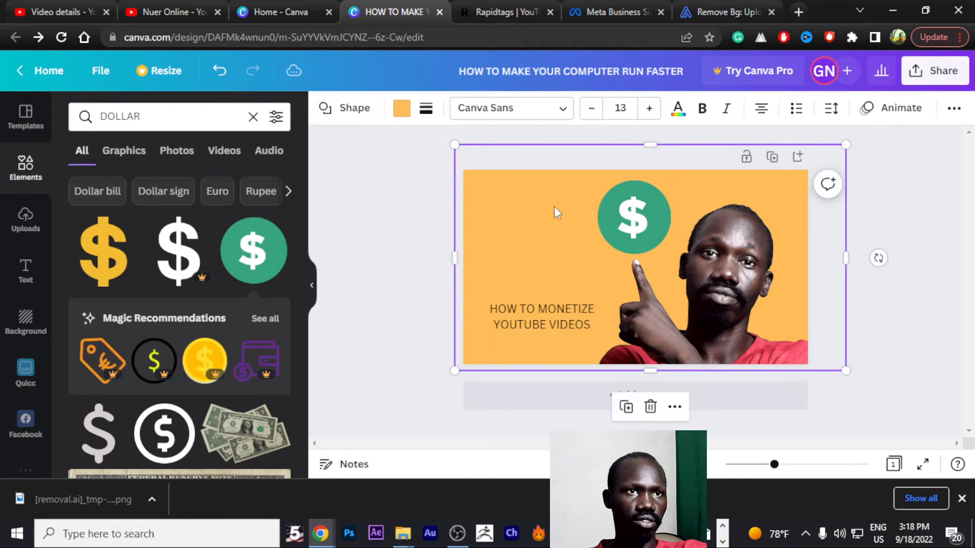
Step: Rotate the green dollar icon clockwise by about 27°
{"action": "left_click", "coordinate": [636, 215]}
{"action": "left_click_drag", "start_coordinate": [706, 218], "coordinate": [711, 254]}
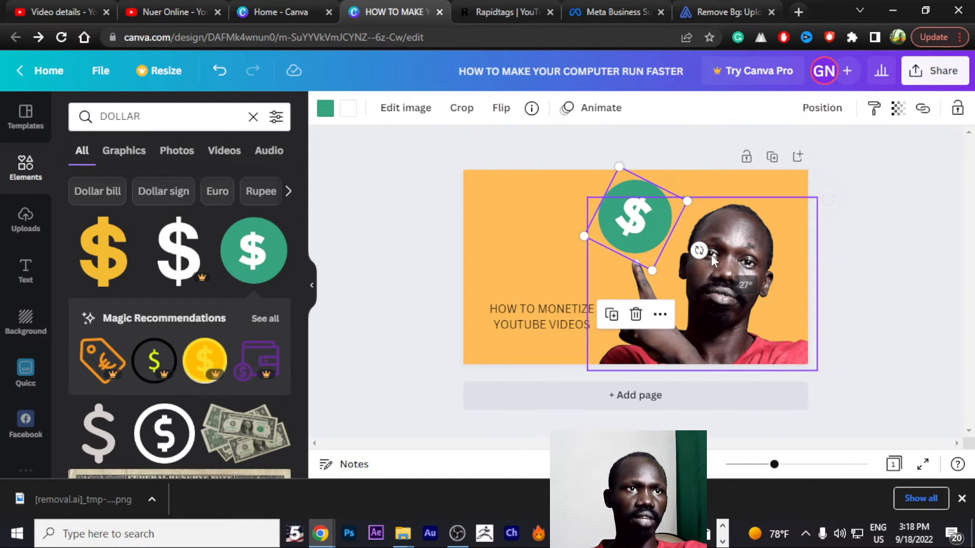
{"action": "left_click", "coordinate": [845, 260]}
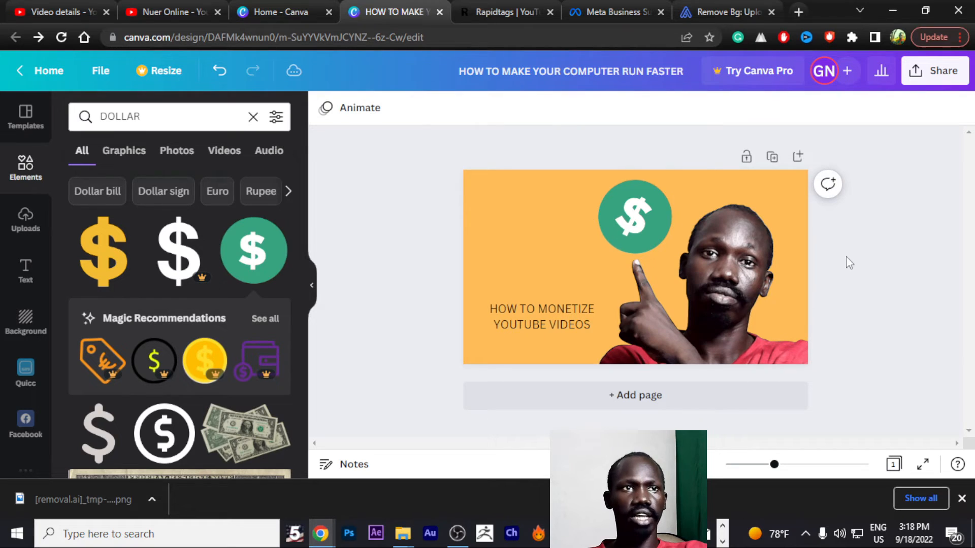
{"action": "left_click", "coordinate": [535, 243]}
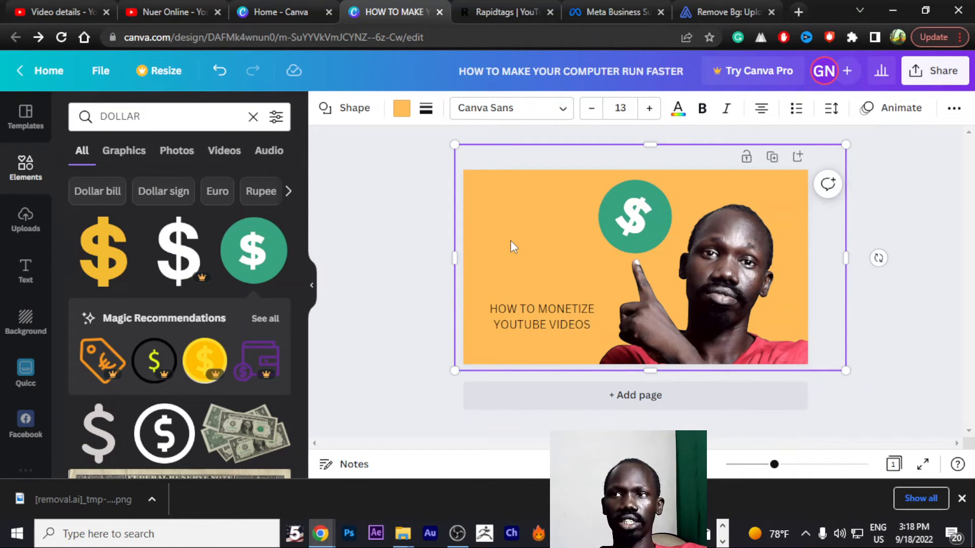
{"action": "left_click", "coordinate": [369, 223]}
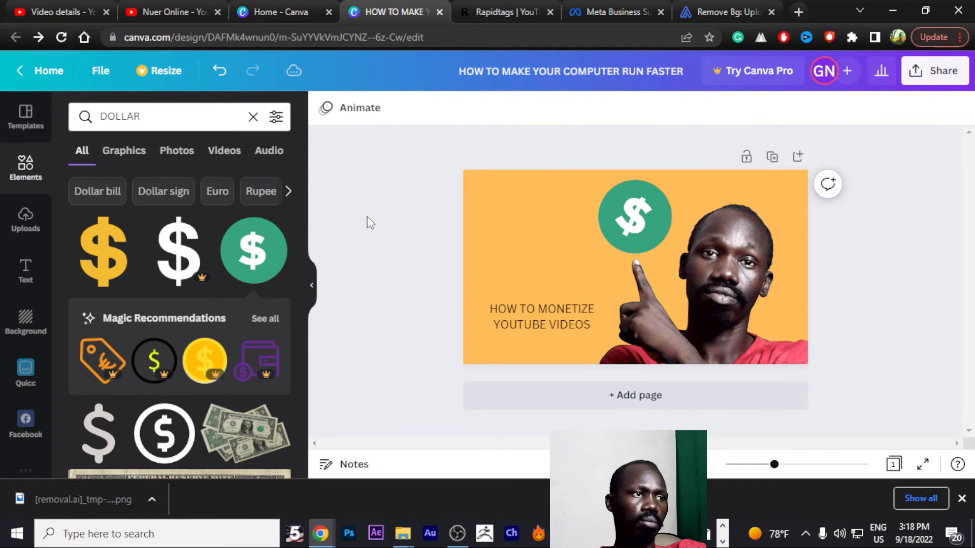
Step: Add the graphic of scattered one-dollar bills and shrink it into the page's upper-left corner, beside the dollar icon
{"action": "left_click", "coordinate": [242, 436]}
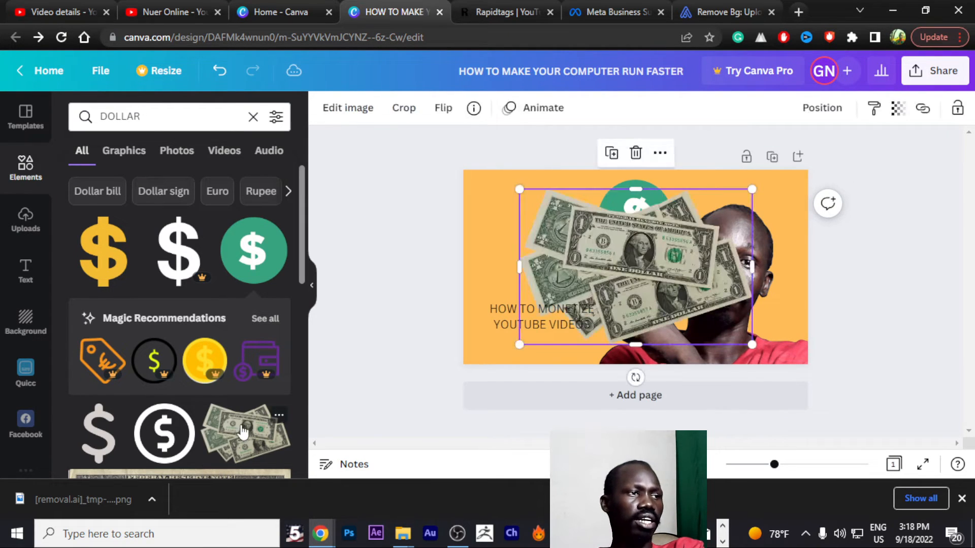
{"action": "left_click_drag", "start_coordinate": [754, 351], "coordinate": [552, 260]}
{"action": "left_click_drag", "start_coordinate": [486, 266], "coordinate": [442, 294]}
{"action": "left_click_drag", "start_coordinate": [511, 254], "coordinate": [540, 227]}
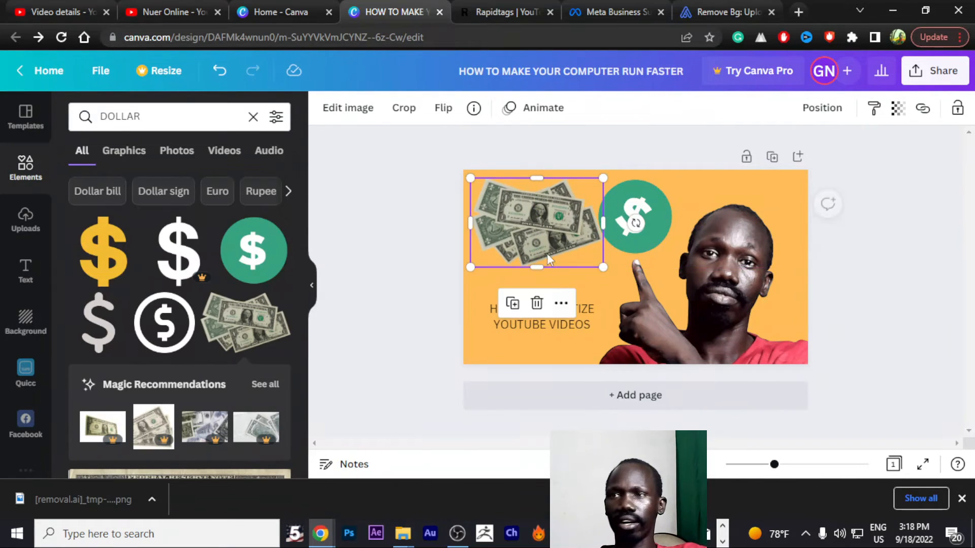
Step: Move the title slightly up below the dollar bills and set its font to Agrandir Narrow Black
{"action": "left_click", "coordinate": [575, 322]}
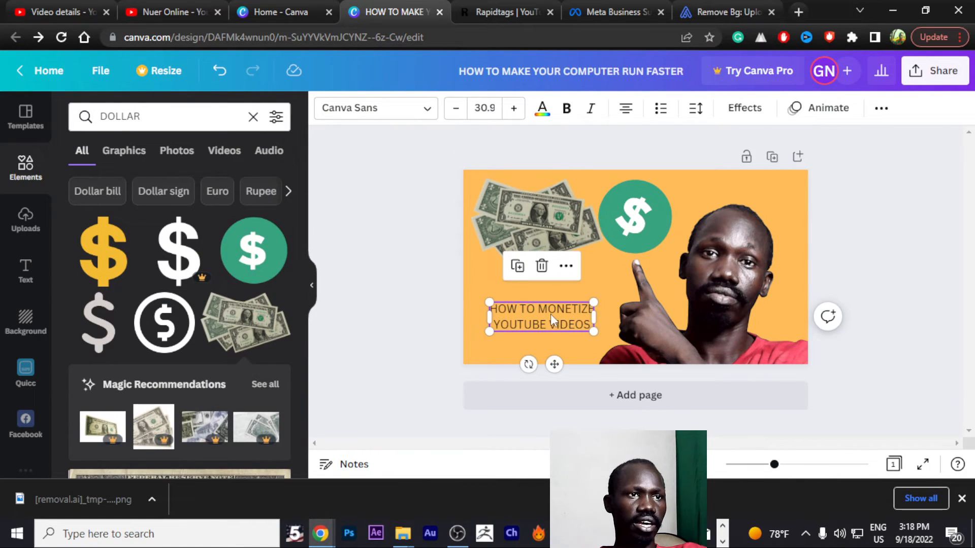
{"action": "left_click_drag", "start_coordinate": [550, 313], "coordinate": [550, 301]}
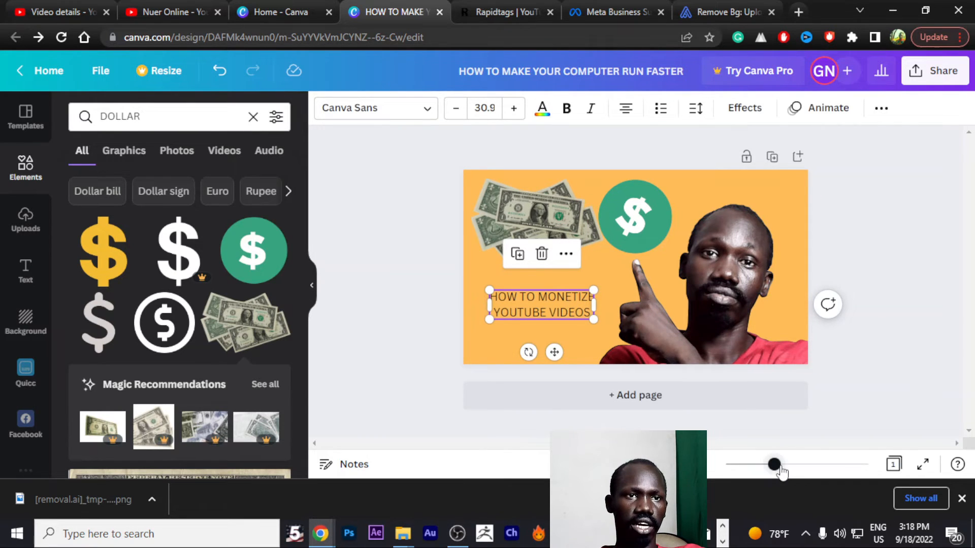
{"action": "left_click_drag", "start_coordinate": [780, 467], "coordinate": [787, 467]}
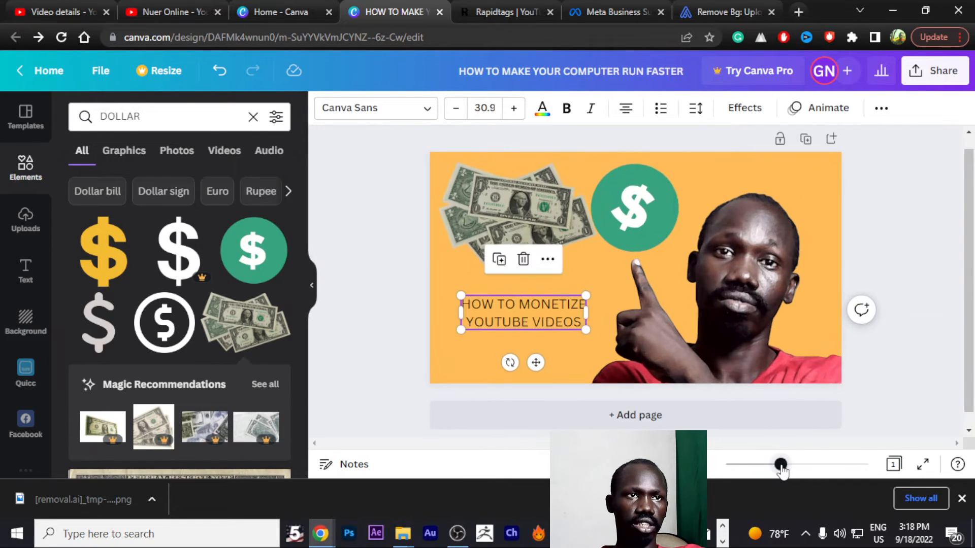
{"action": "left_click", "coordinate": [405, 115]}
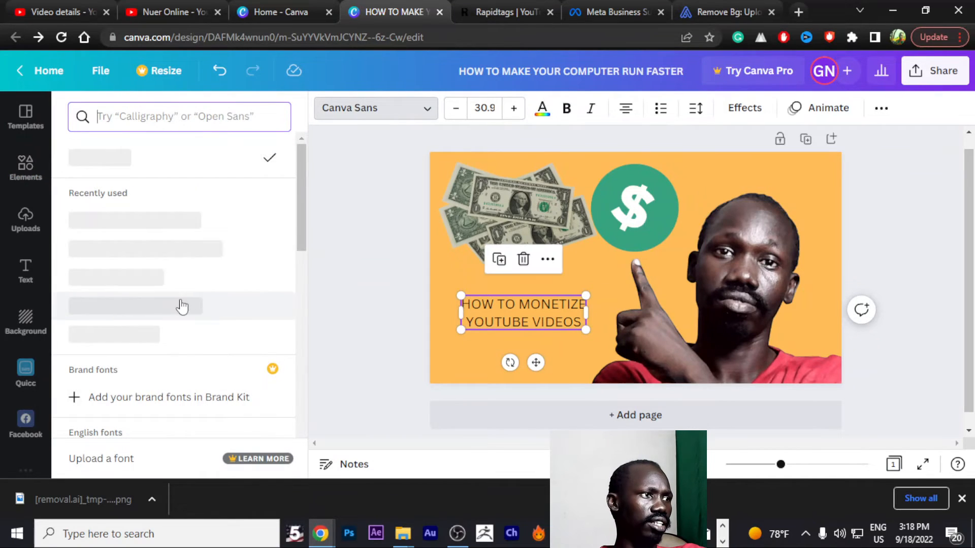
{"action": "scroll", "coordinate": [183, 306], "scroll_direction": "down", "scroll_amount": 8}
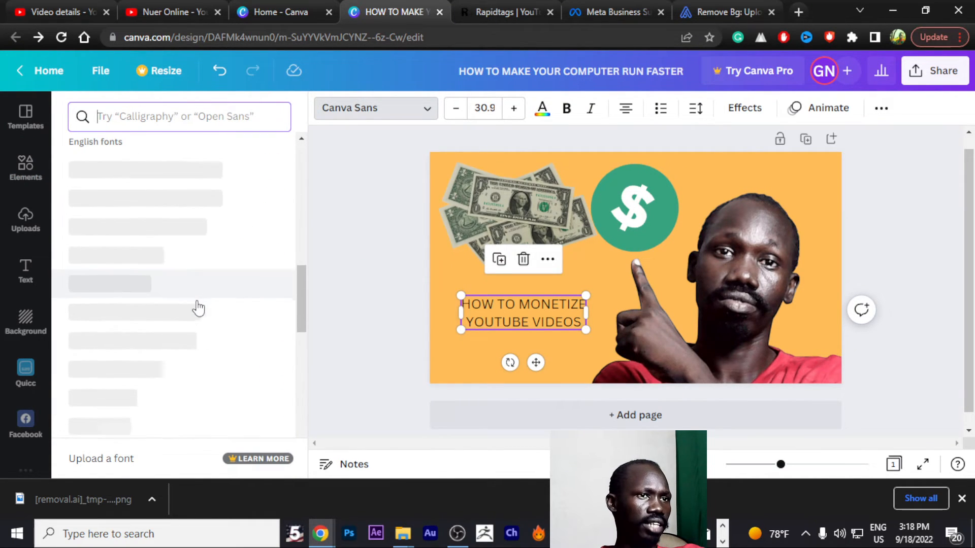
{"action": "scroll", "coordinate": [198, 308], "scroll_direction": "up", "scroll_amount": 8}
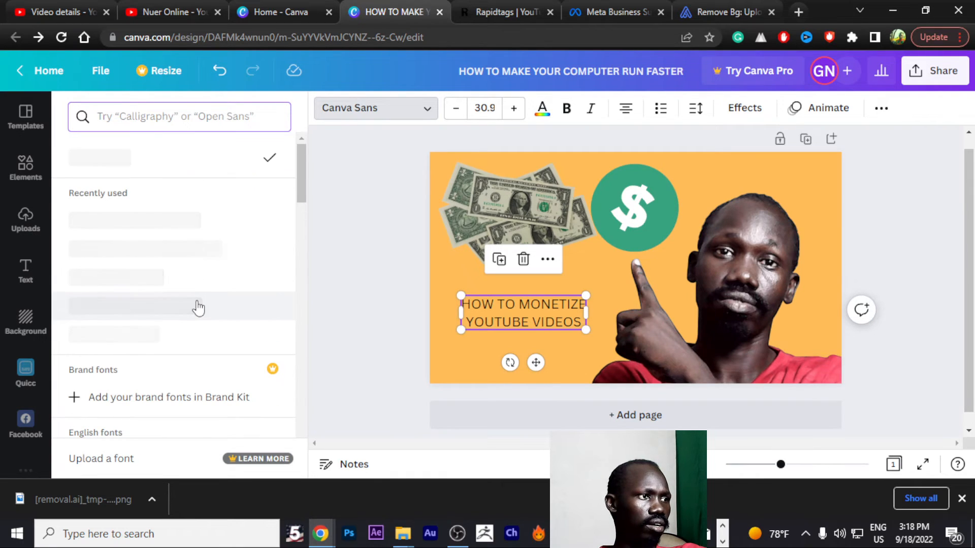
{"action": "scroll", "coordinate": [237, 209], "scroll_direction": "down", "scroll_amount": 6}
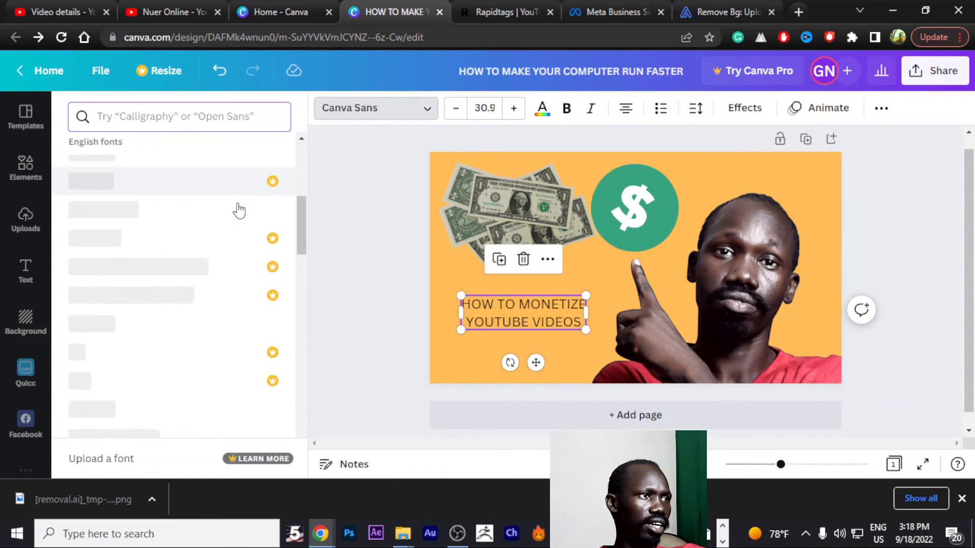
{"action": "scroll", "coordinate": [236, 198], "scroll_direction": "up", "scroll_amount": 6}
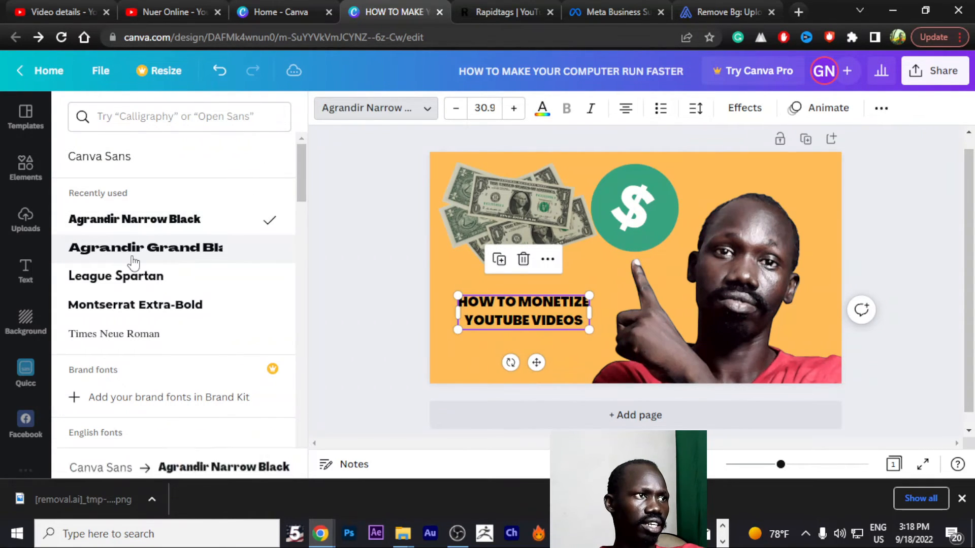
{"action": "left_click", "coordinate": [377, 280]}
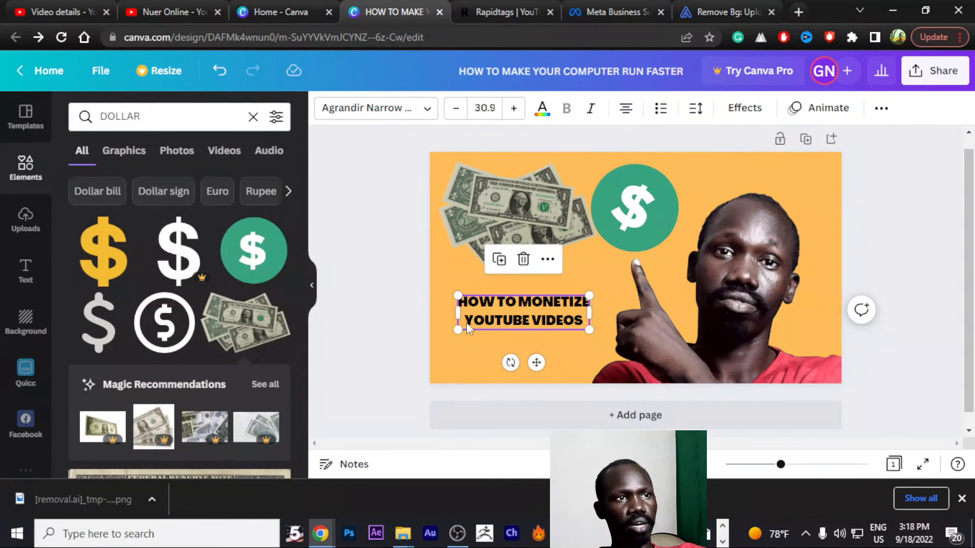
Step: Enlarge the title to about size 35.5 and position it between the dollar bills and the pointing hand
{"action": "left_click_drag", "start_coordinate": [453, 335], "coordinate": [435, 337]}
{"action": "left_click_drag", "start_coordinate": [505, 313], "coordinate": [516, 303]}
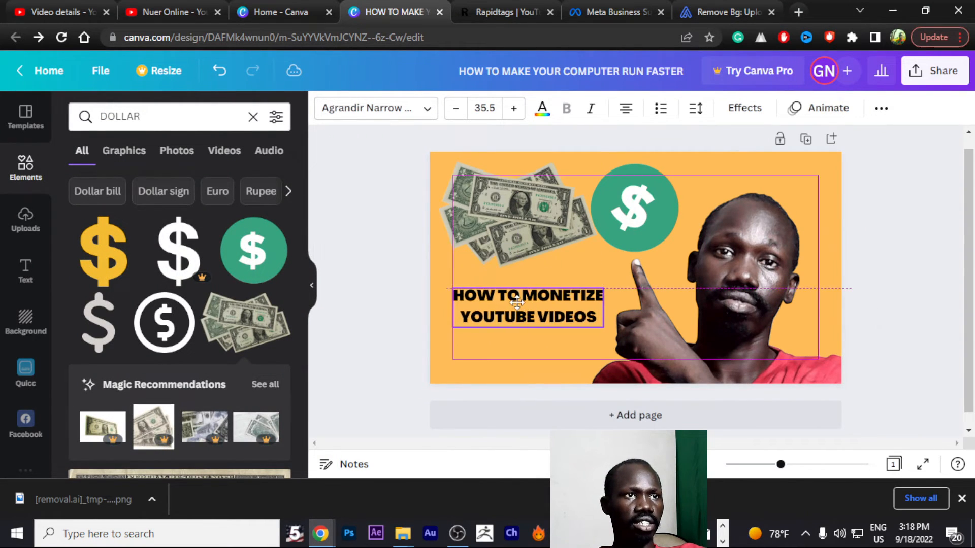
{"action": "left_click", "coordinate": [405, 264]}
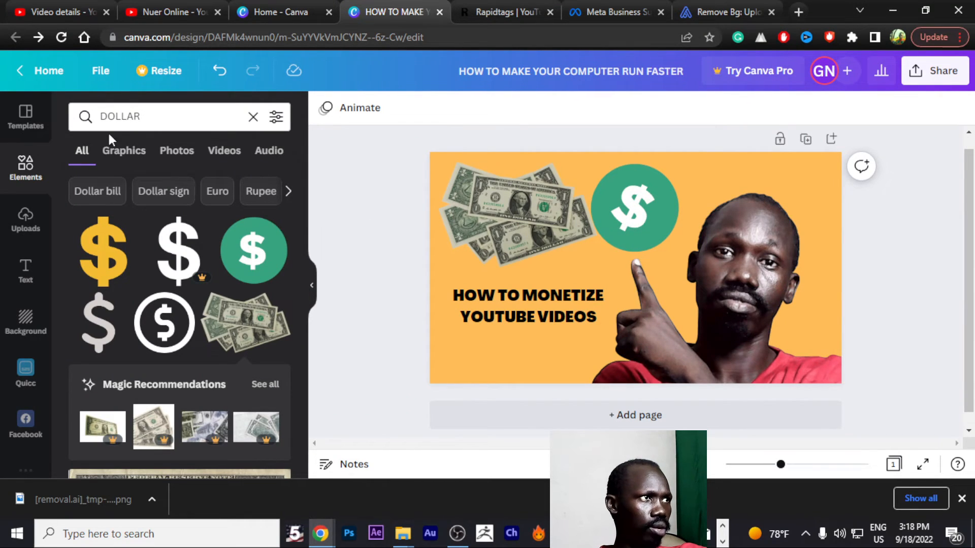
Step: Search the elements for "VIDEO", add the red movie camera graphic and shrink it into the page's lower-left corner, below the title
{"action": "left_click", "coordinate": [129, 118]}
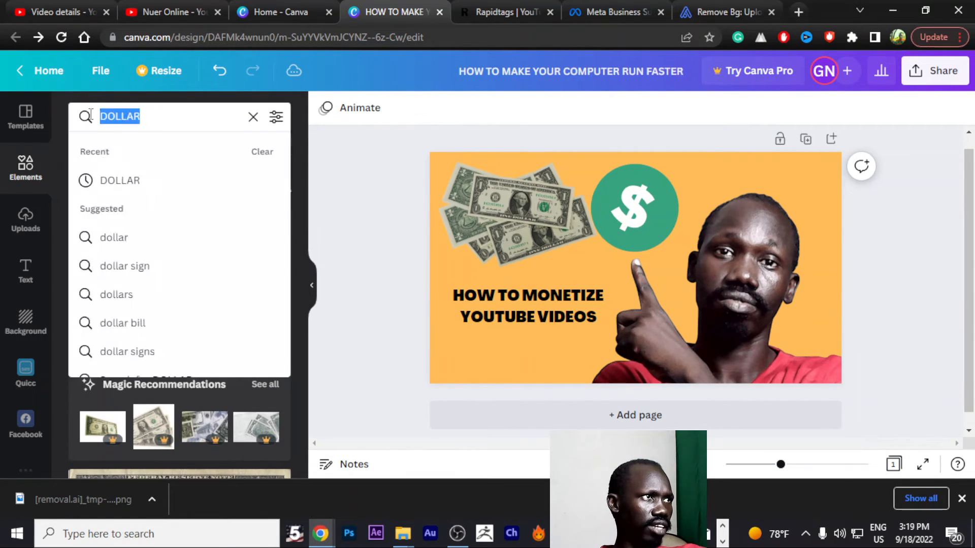
{"action": "type", "text": "VIDEO"}
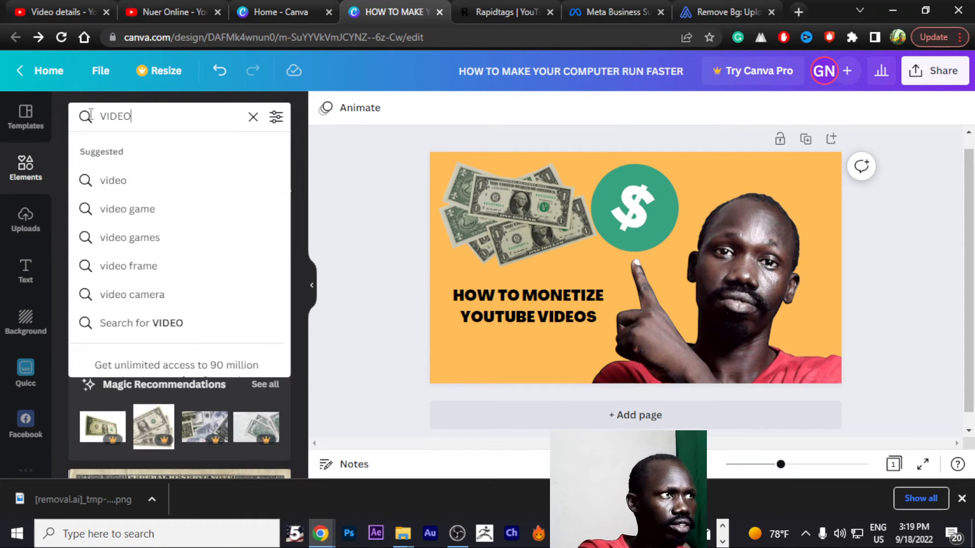
{"action": "key", "text": "Return"}
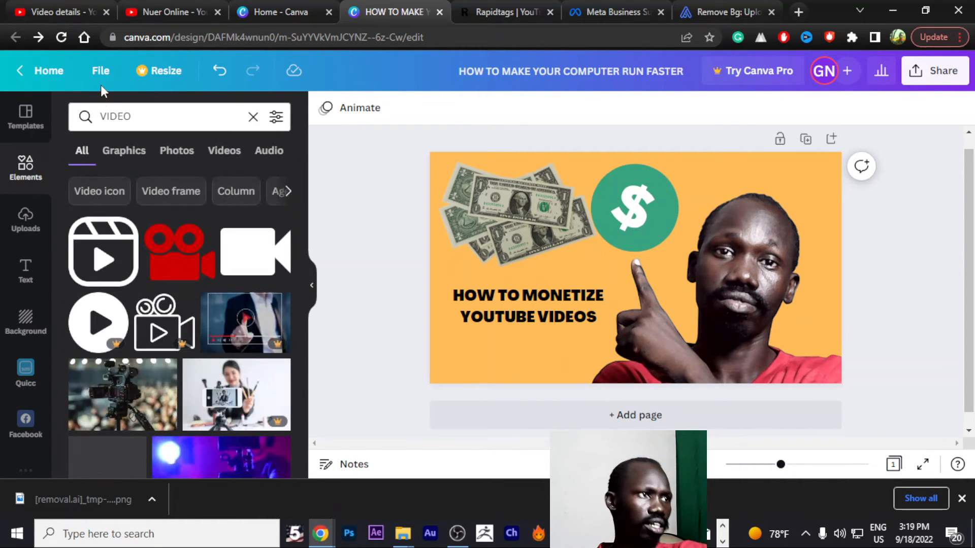
{"action": "left_click", "coordinate": [173, 249]}
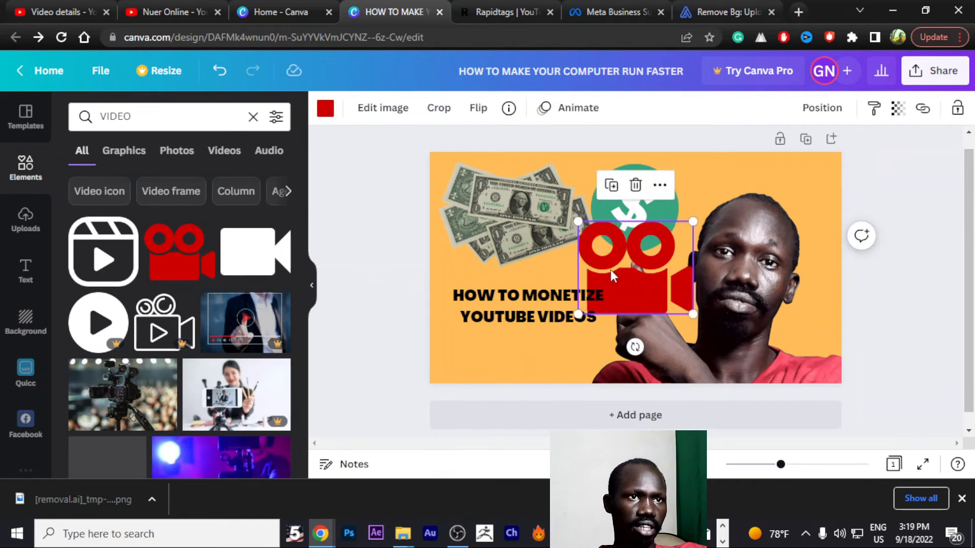
{"action": "left_click_drag", "start_coordinate": [610, 270], "coordinate": [519, 345]}
{"action": "left_click_drag", "start_coordinate": [591, 299], "coordinate": [467, 349]}
{"action": "left_click", "coordinate": [358, 257]}
Step: Search the elements for "YOUTUBE", add the red square play-button icon and shrink it beside the movie camera, below the title
{"action": "scroll", "coordinate": [210, 289], "scroll_direction": "down", "scroll_amount": 4}
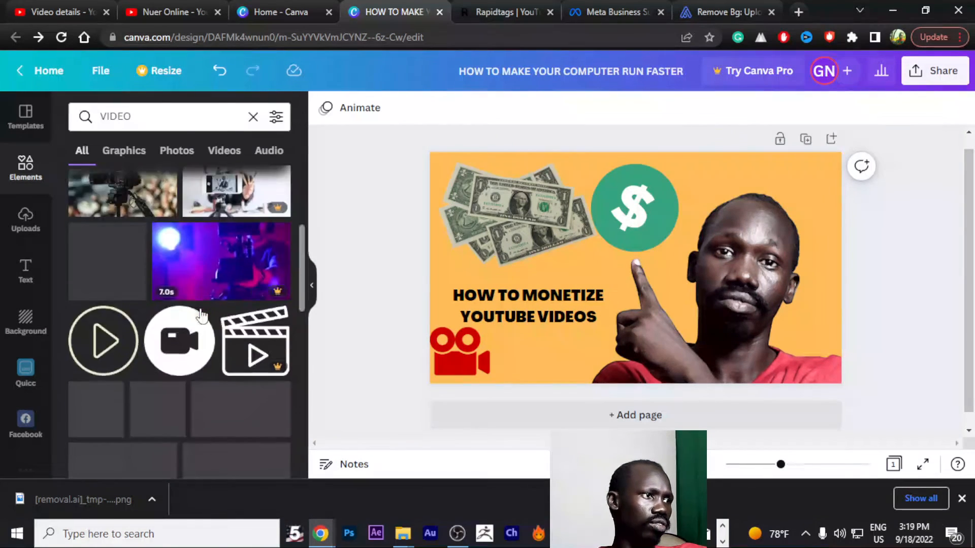
{"action": "scroll", "coordinate": [203, 312], "scroll_direction": "up", "scroll_amount": 4}
{"action": "left_click", "coordinate": [115, 116]}
{"action": "double_click", "coordinate": [116, 116]}
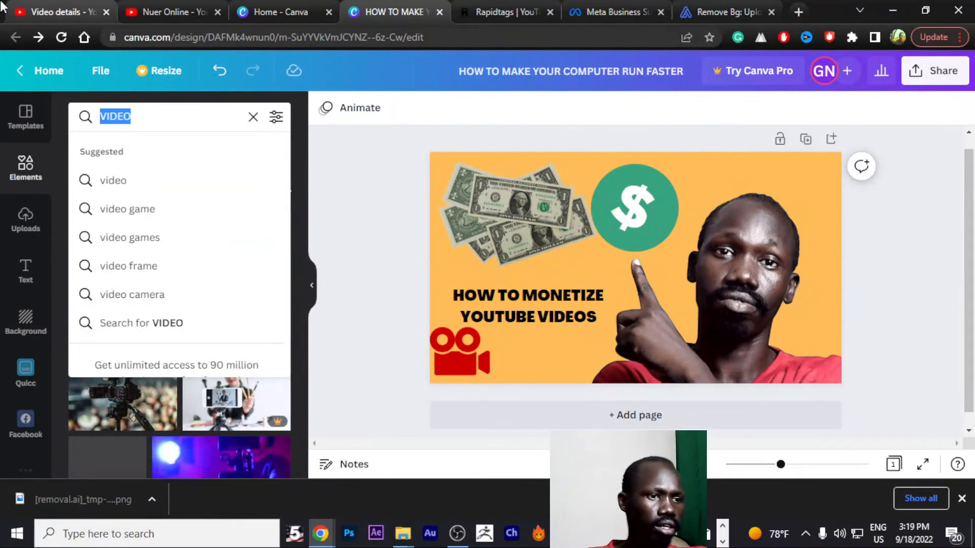
{"action": "type", "text": "YOU"}
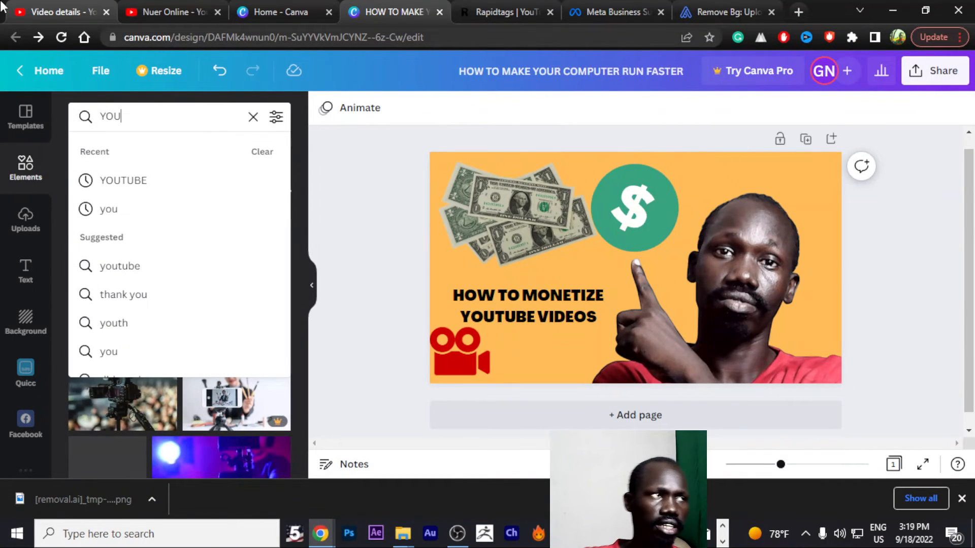
{"action": "left_click", "coordinate": [126, 184]}
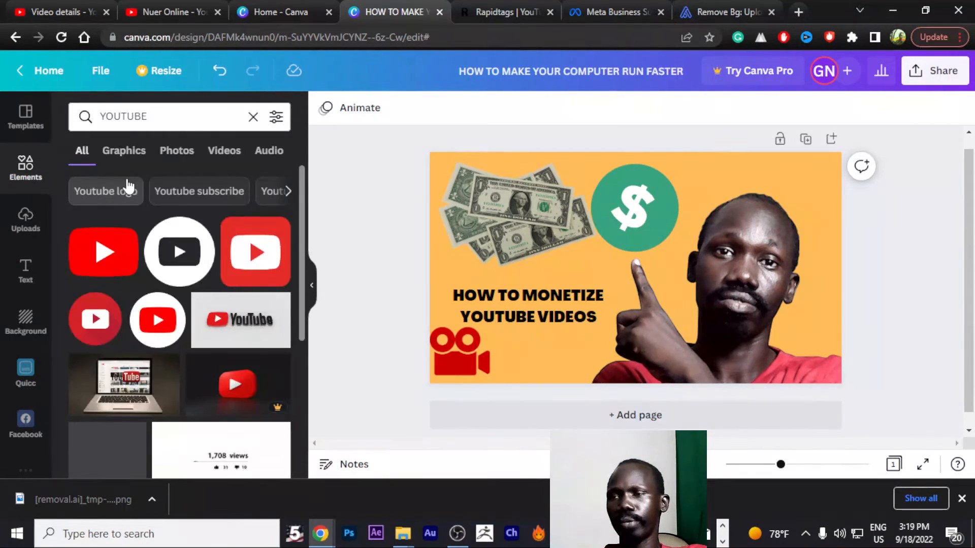
{"action": "left_click", "coordinate": [253, 244]}
{"action": "left_click_drag", "start_coordinate": [640, 278], "coordinate": [563, 364]}
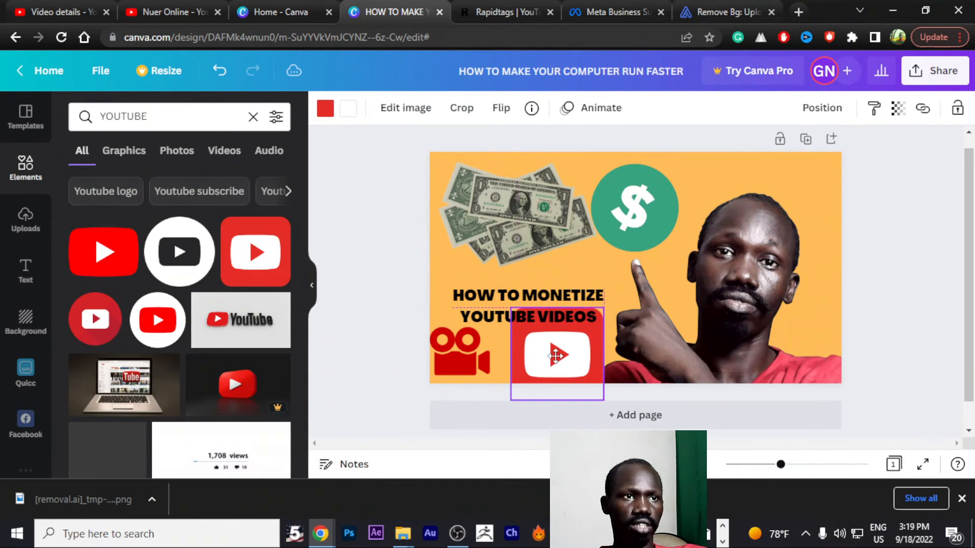
{"action": "left_click_drag", "start_coordinate": [602, 399], "coordinate": [520, 361]}
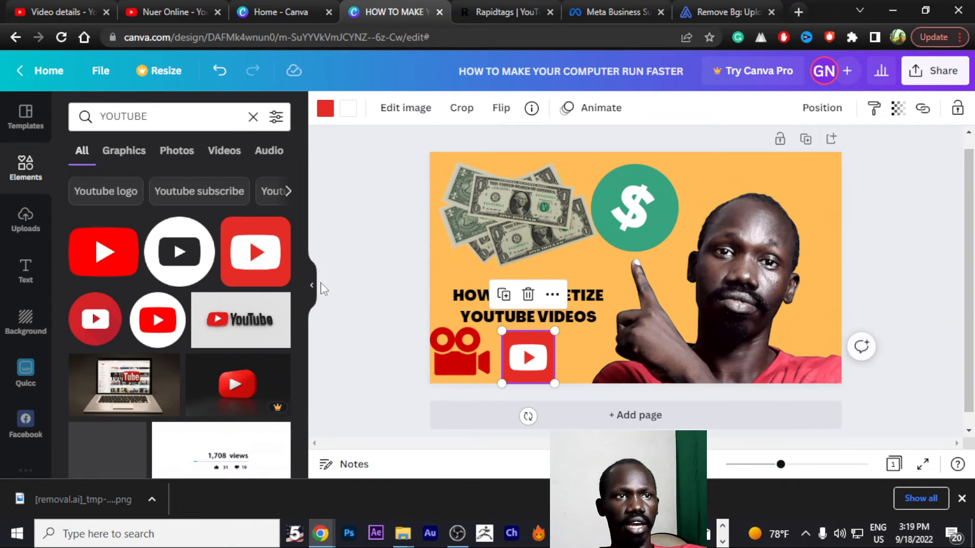
{"action": "left_click", "coordinate": [357, 263]}
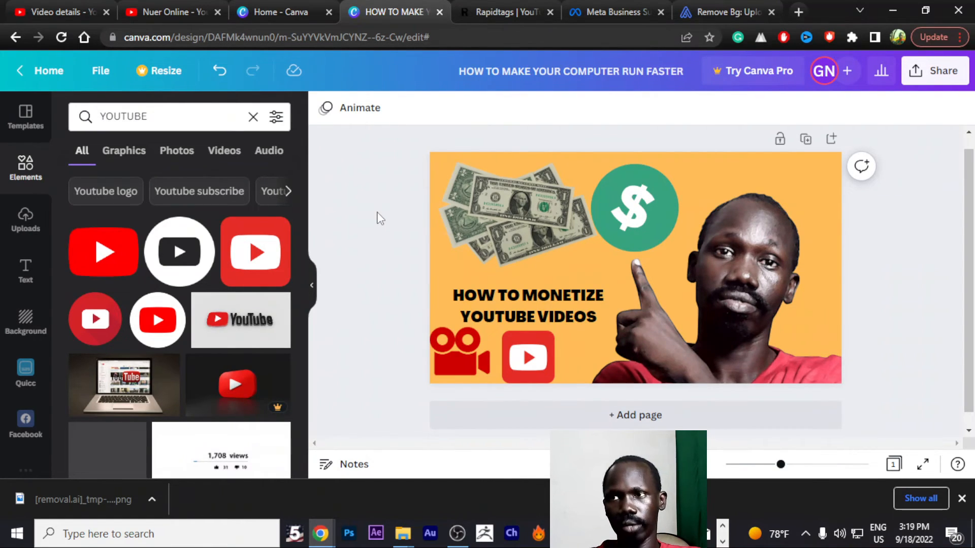
Step: Download the finished thumbnail design as a JPG file
{"action": "left_click", "coordinate": [940, 76]}
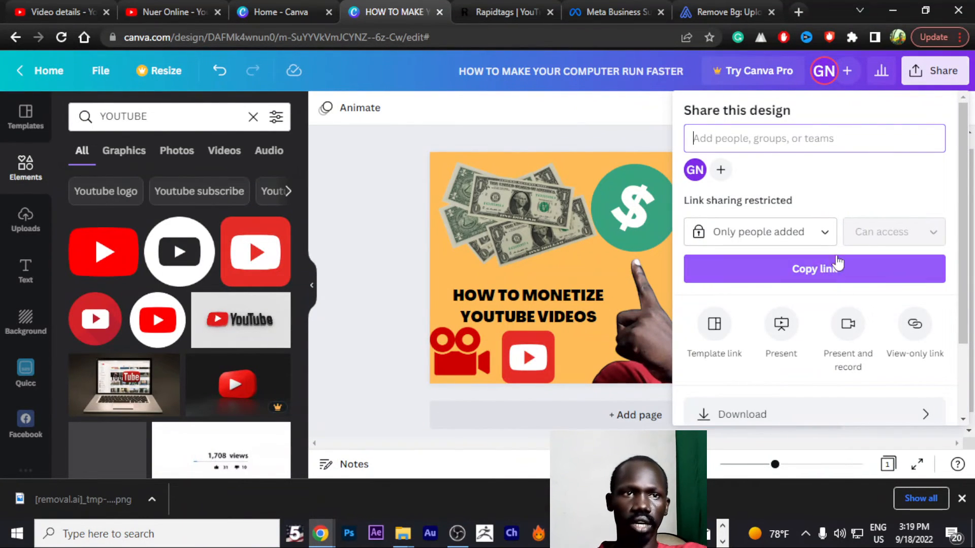
{"action": "scroll", "coordinate": [777, 345], "scroll_direction": "down", "scroll_amount": 2}
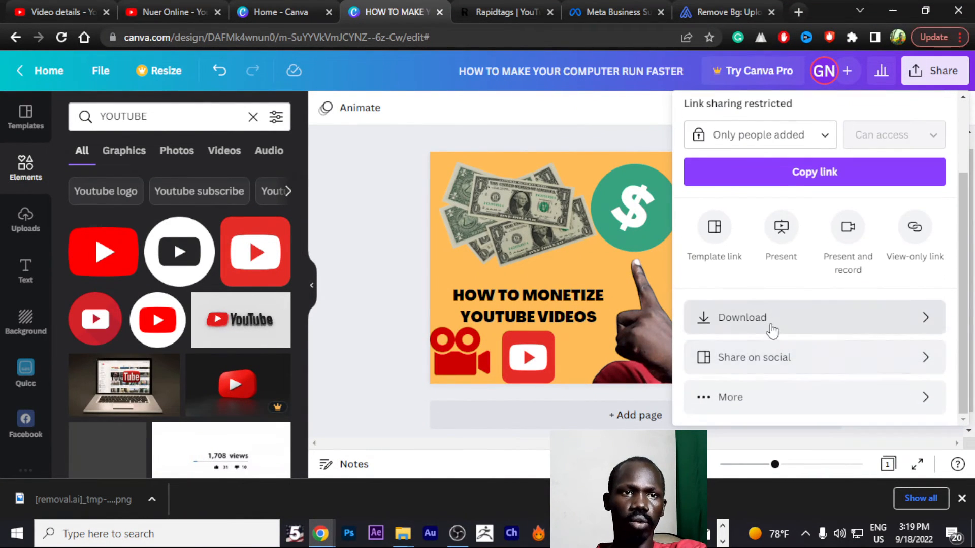
{"action": "left_click", "coordinate": [881, 326]}
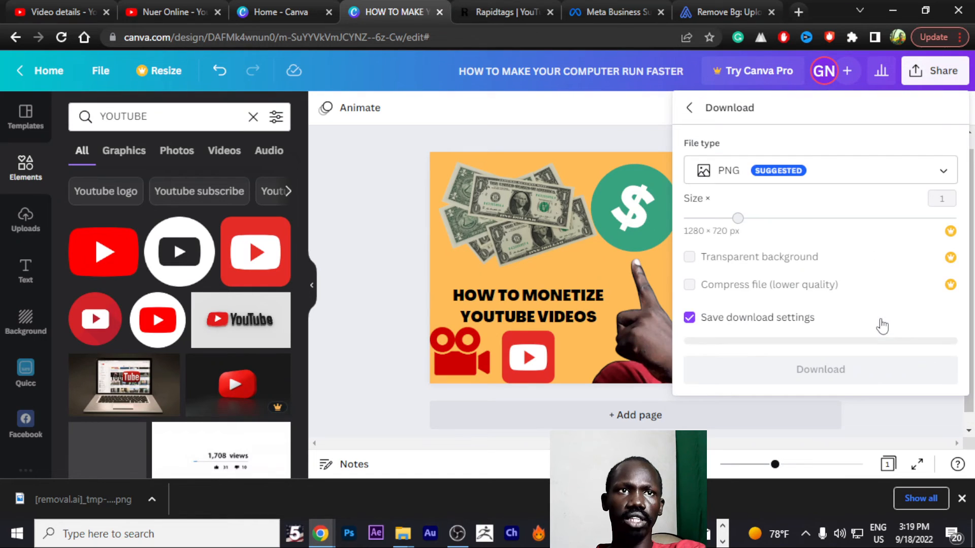
{"action": "left_click", "coordinate": [826, 177]}
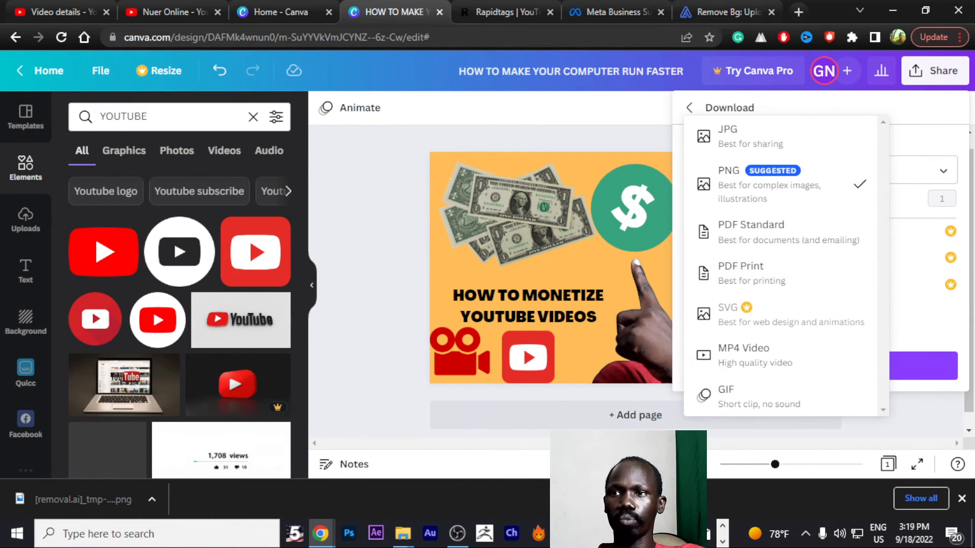
{"action": "key", "text": "alt+Tab"}
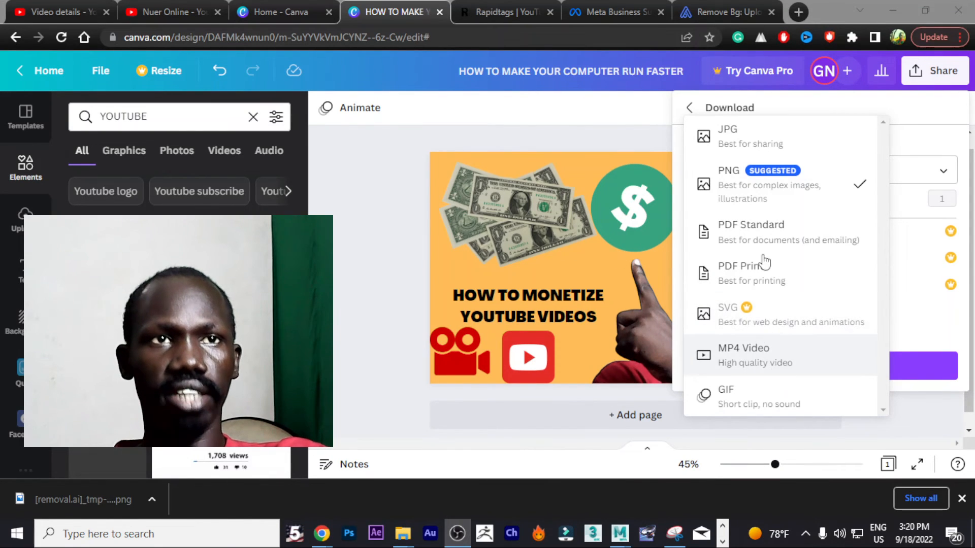
{"action": "left_click", "coordinate": [740, 136]}
{"action": "left_click", "coordinate": [820, 363]}
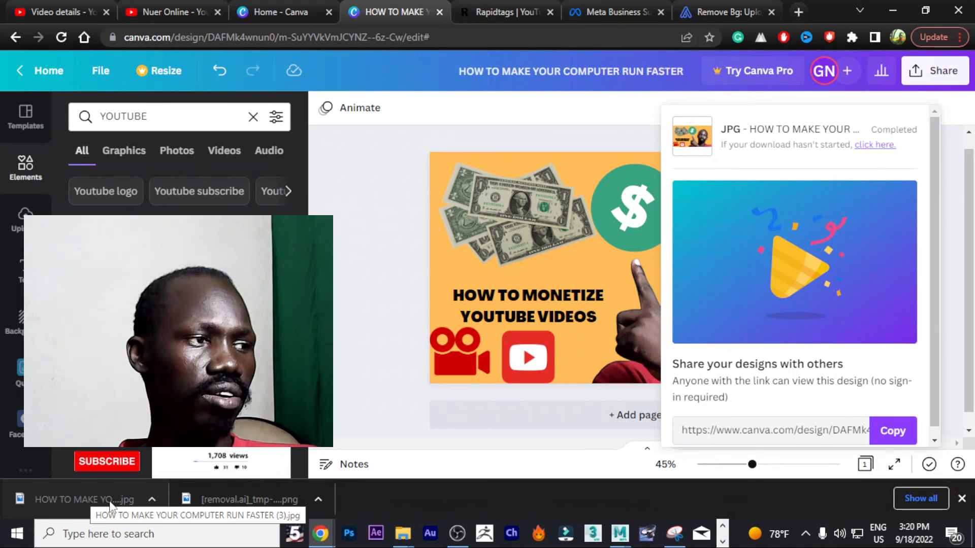
{"action": "left_click", "coordinate": [152, 499]}
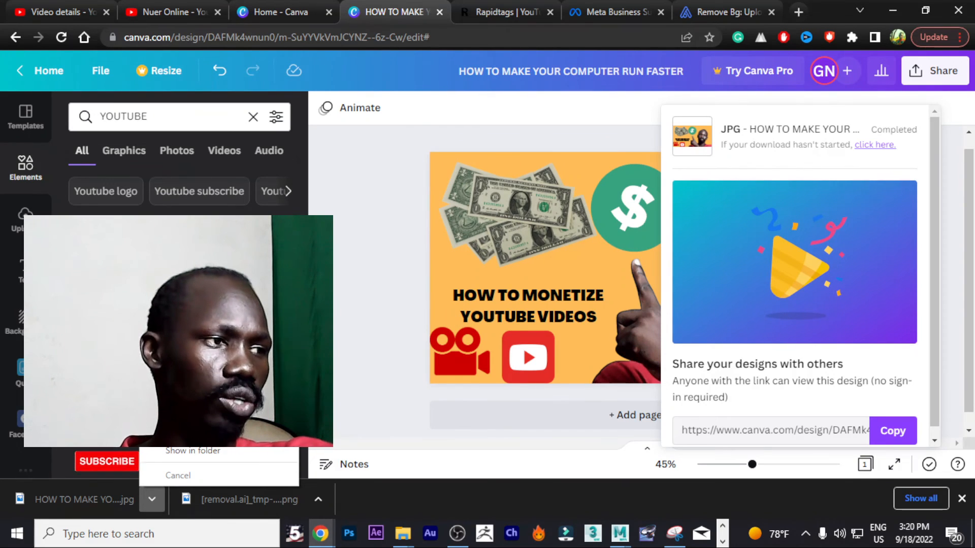
{"action": "left_click", "coordinate": [151, 500]}
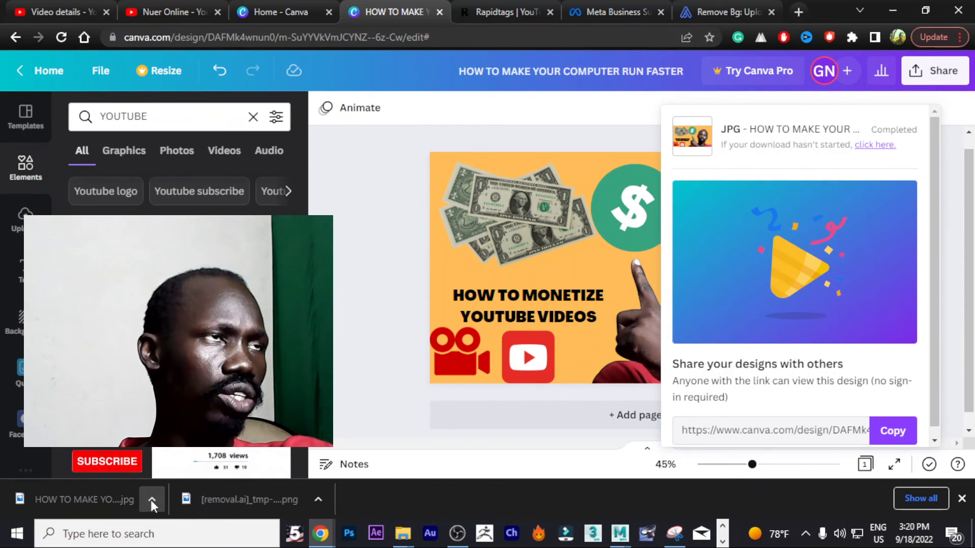
Step: Switch to the video's details in YouTube Studio and replace its thumbnail with the downloaded JPG "HOW TO MAKE YOUR COMPUTER RUN FASTER (3).jpg"
{"action": "left_click", "coordinate": [65, 9]}
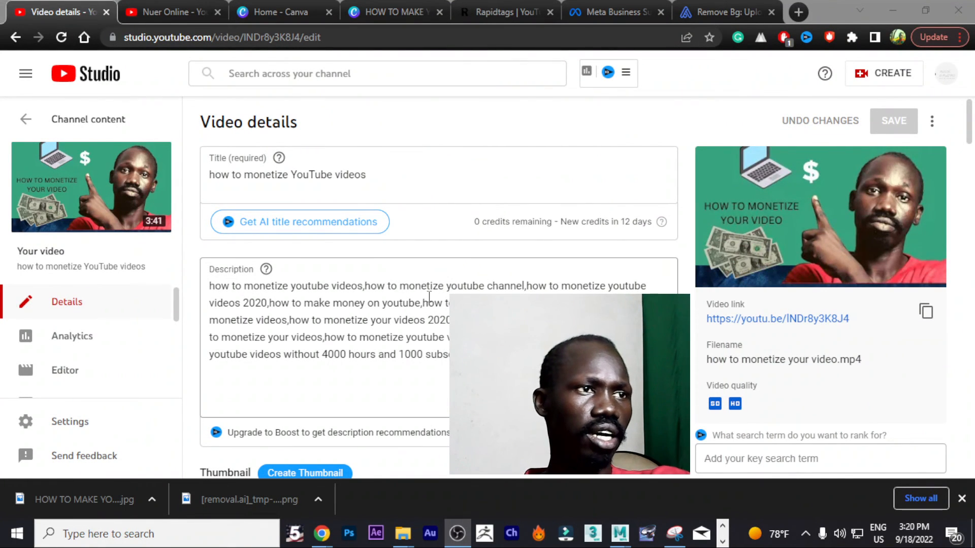
{"action": "scroll", "coordinate": [428, 296], "scroll_direction": "down", "scroll_amount": 3}
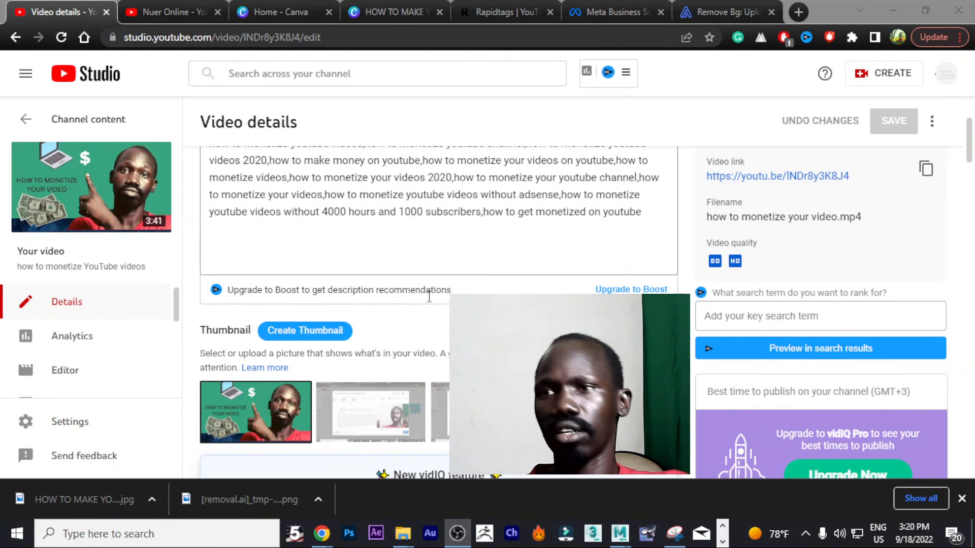
{"action": "scroll", "coordinate": [429, 298], "scroll_direction": "down", "scroll_amount": 1}
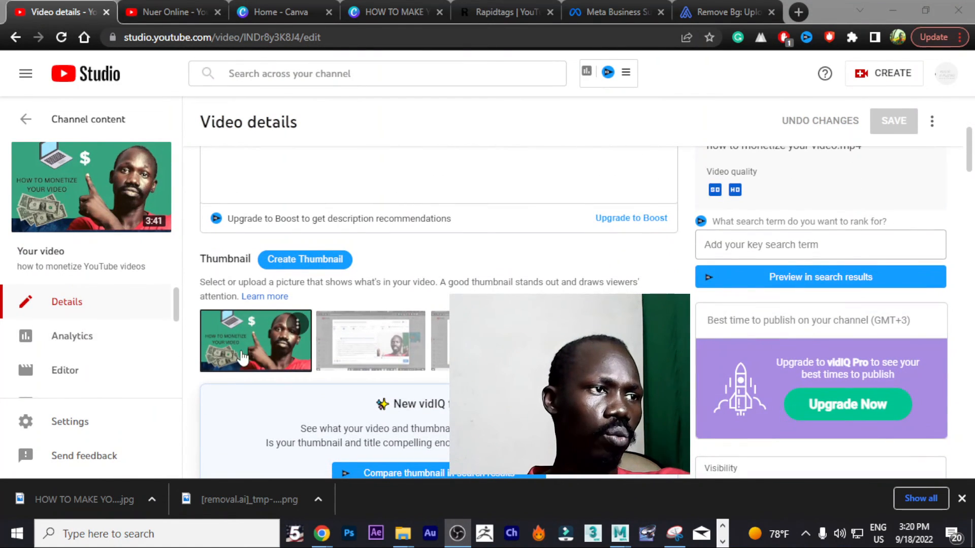
{"action": "left_click", "coordinate": [152, 499]}
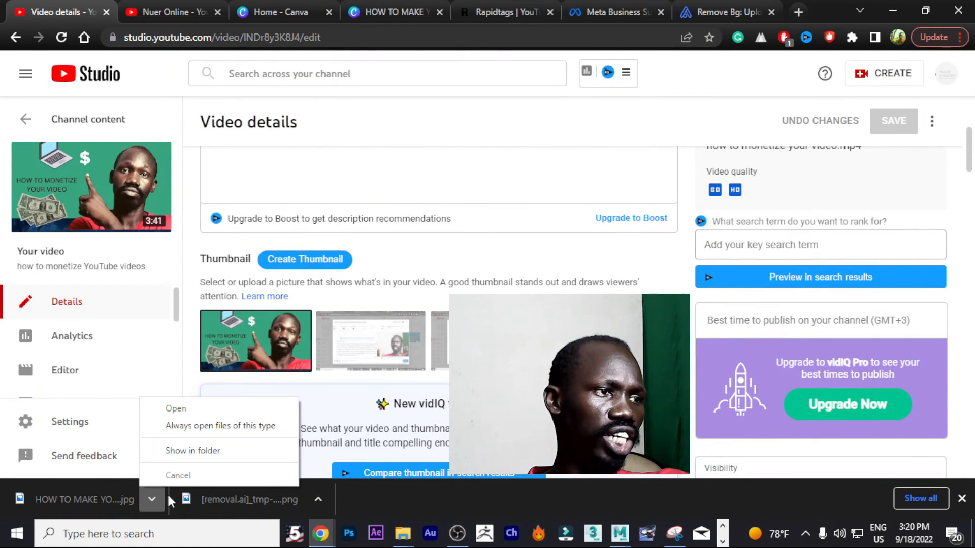
{"action": "left_click", "coordinate": [209, 451]}
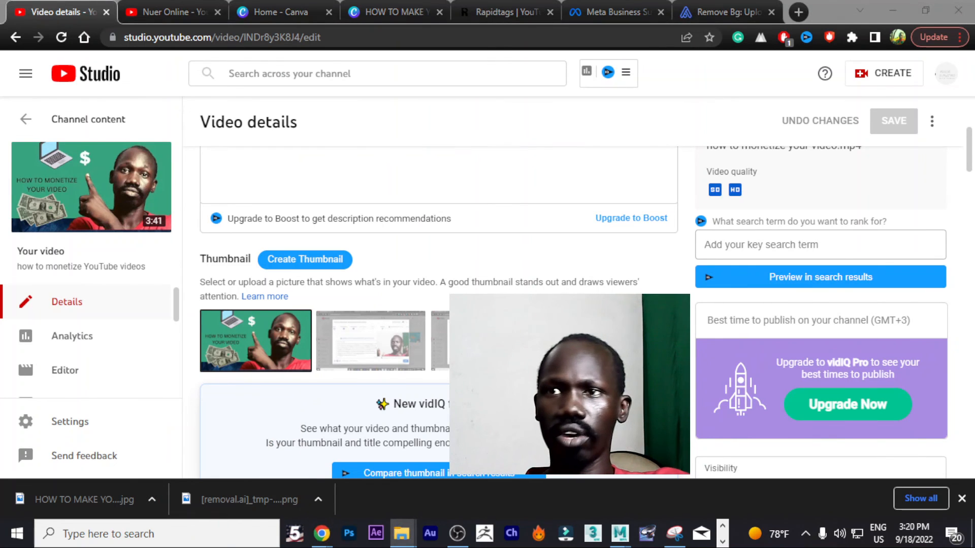
{"action": "left_click_drag", "start_coordinate": [322, 533], "coordinate": [288, 370]}
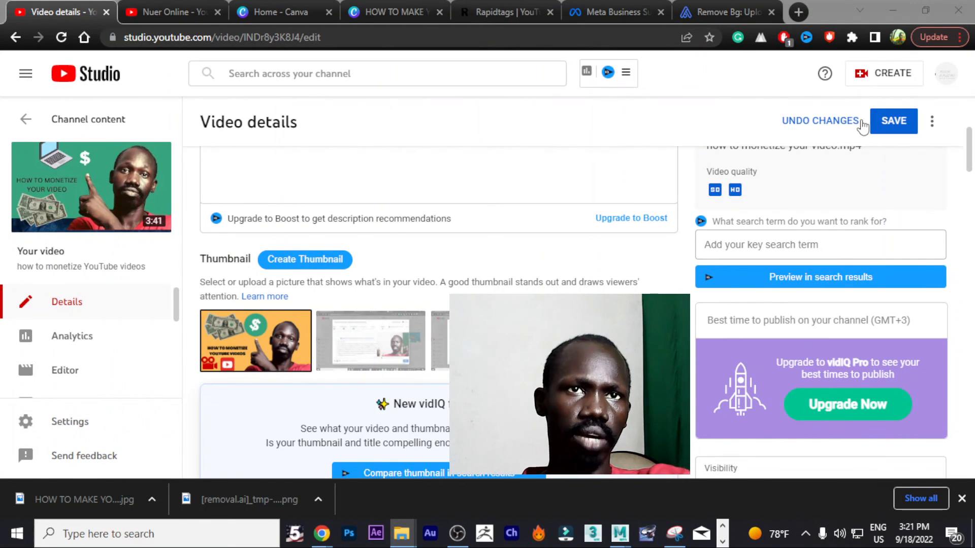
Step: Return to the thumbnail design in Canva and dismiss the completed-download panel
{"action": "left_click", "coordinate": [382, 15]}
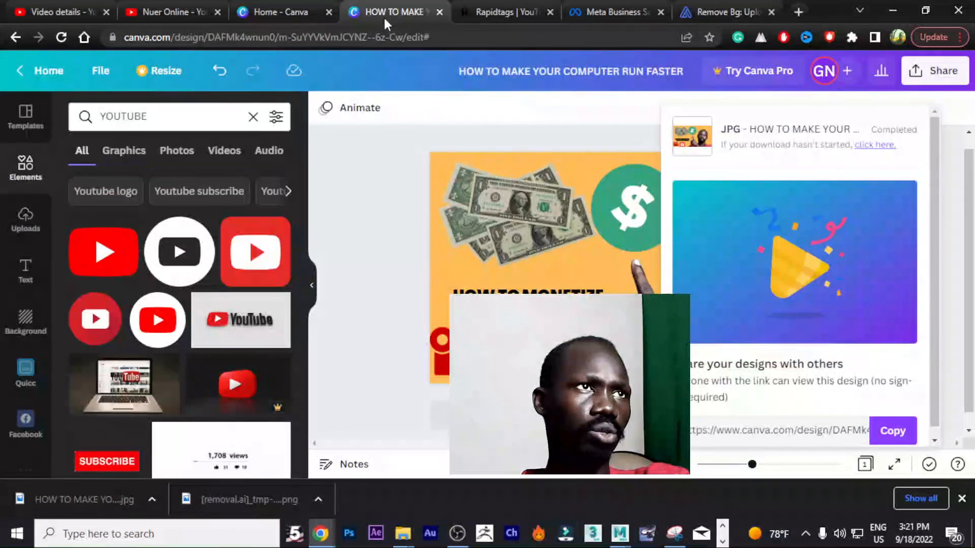
{"action": "left_click", "coordinate": [374, 225]}
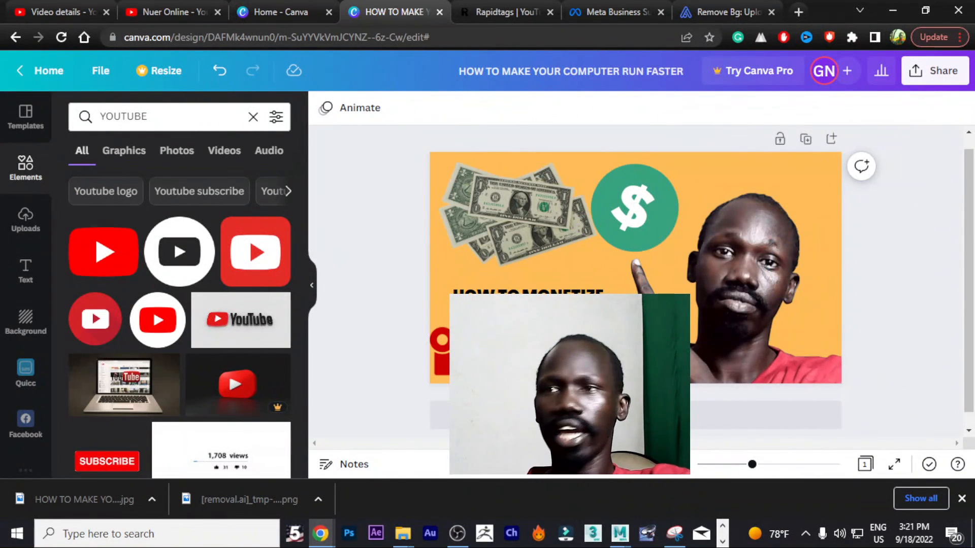
{"action": "key", "text": "alt+Tab"}
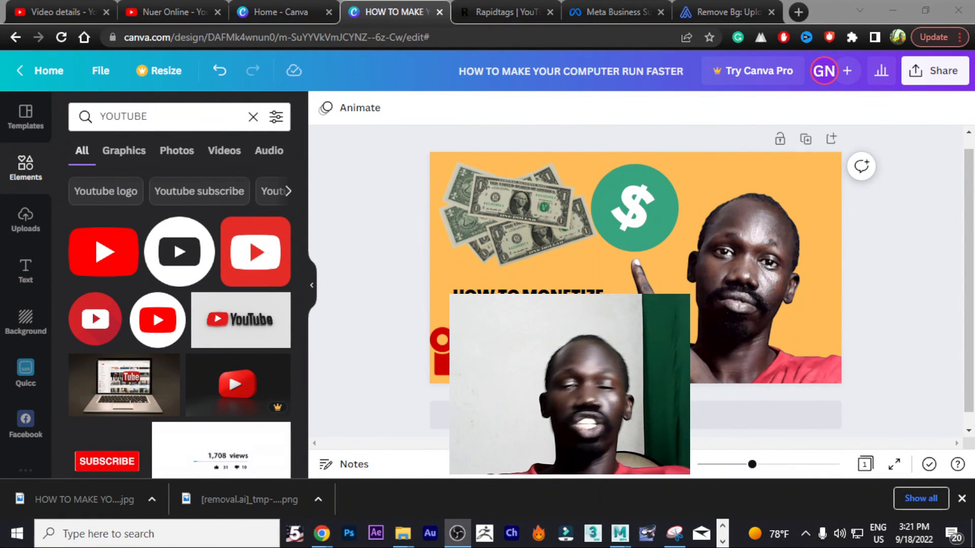